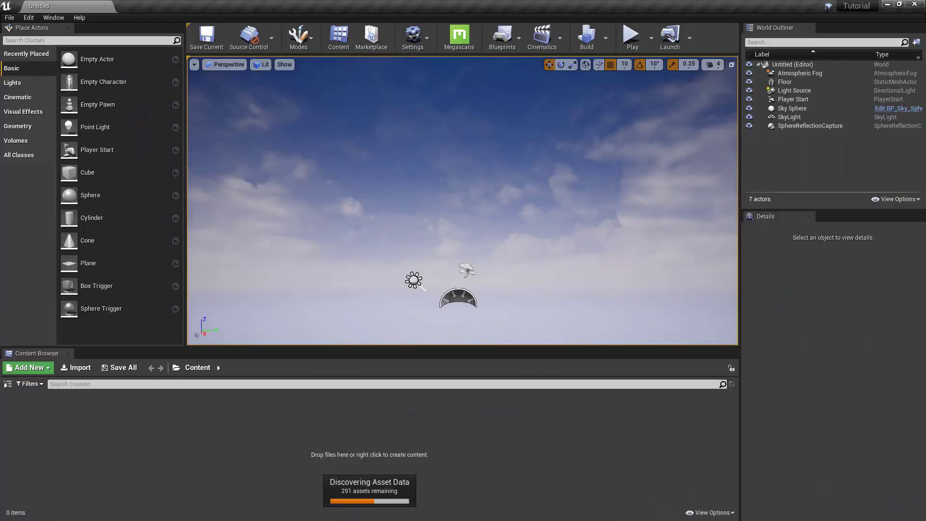
# Look around the sky and switch the viewport to fullscreen immersive mode with F11
pyautogui.moveTo(462, 200); pyautogui.dragTo(462, 200, button='right')
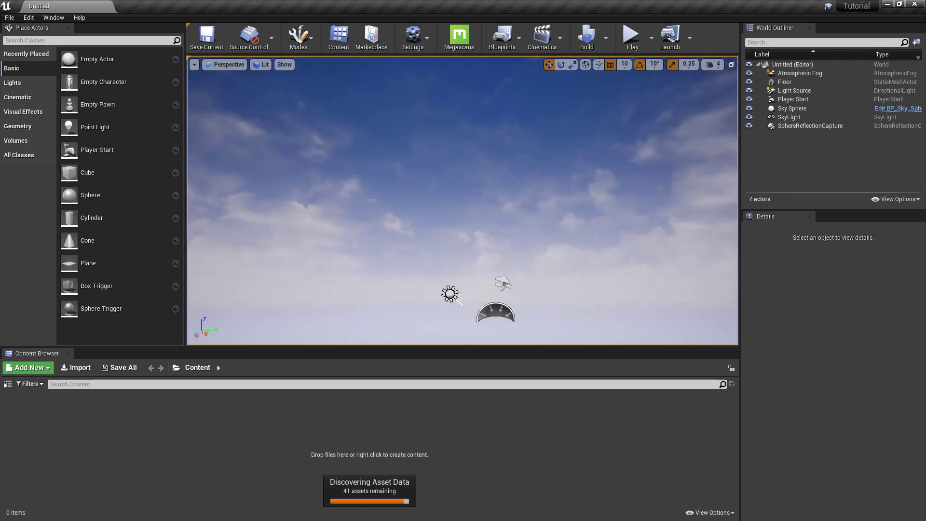
pyautogui.moveTo(480, 118); pyautogui.dragTo(481, 119, button='right')
pyautogui.press('F11')
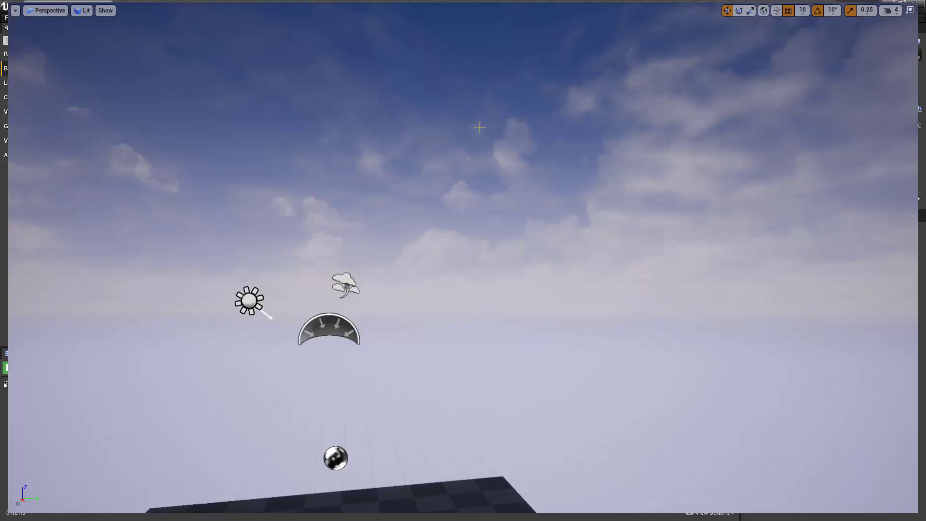
pyautogui.moveTo(422, 145); pyautogui.dragTo(430, 141, button='right')
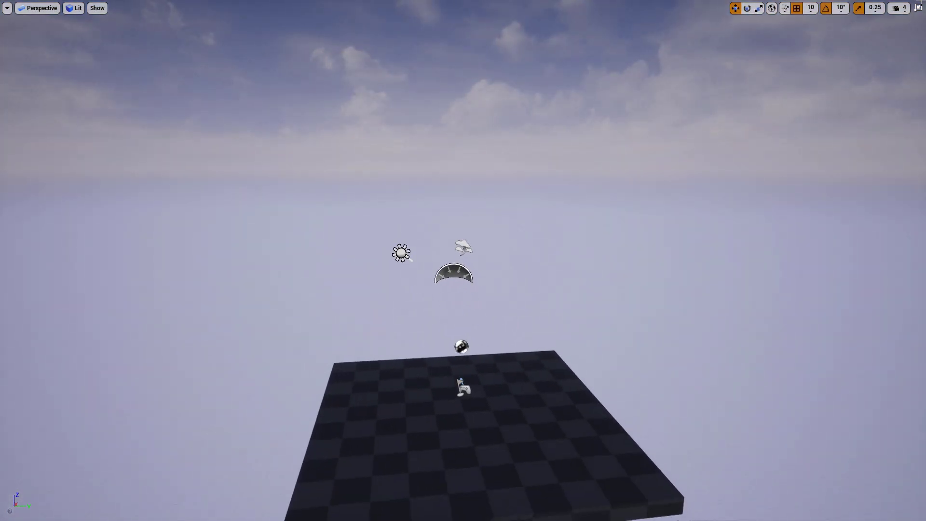
# Check the camera speed settings, then fly from the floor up into space around the Sky Sphere
pyautogui.click(898, 8)
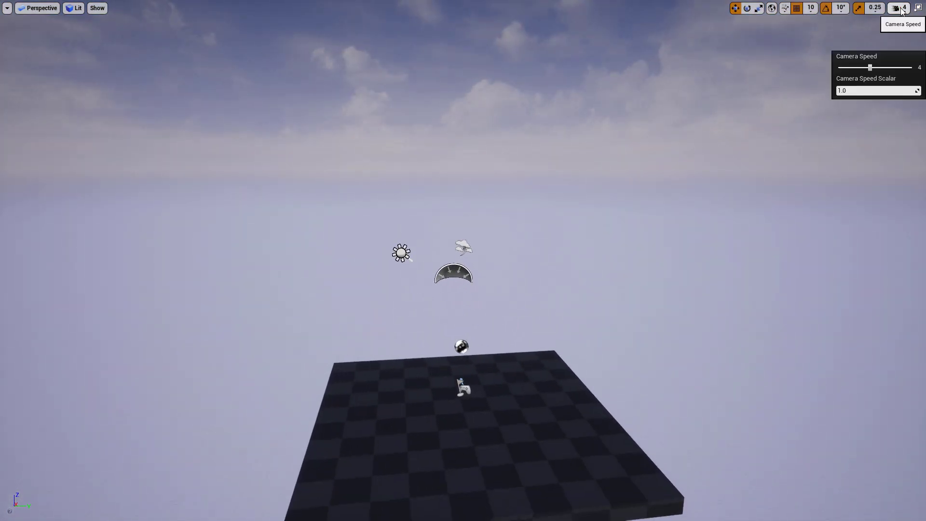
pyautogui.scroll(3, 871, 31)
pyautogui.scroll(1, 871, 31)
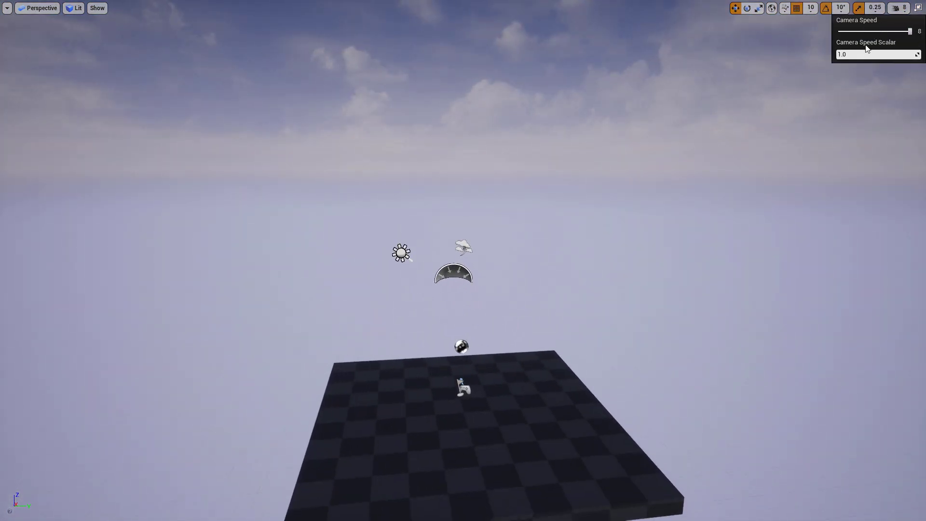
pyautogui.moveTo(858, 121); pyautogui.dragTo(858, 58, button='right')
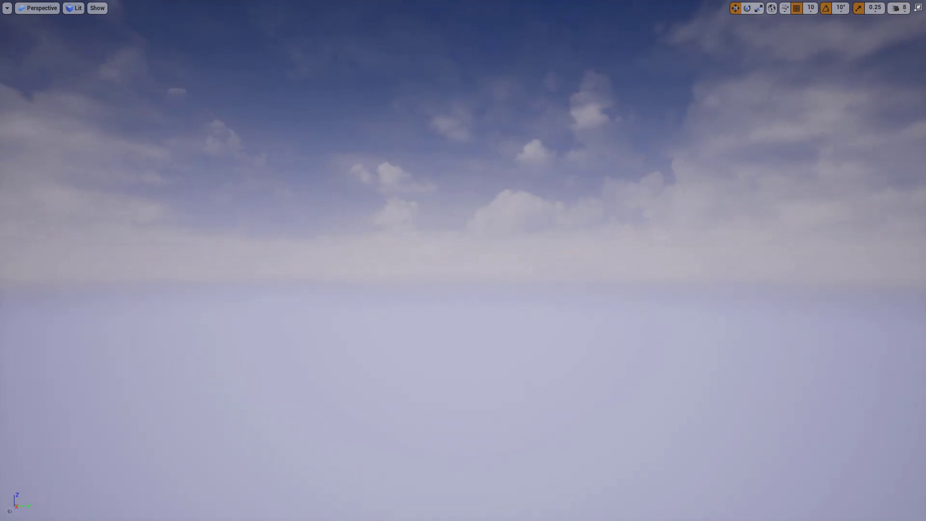
pyautogui.moveTo(858, 58); pyautogui.dragTo(858, 96, button='right')
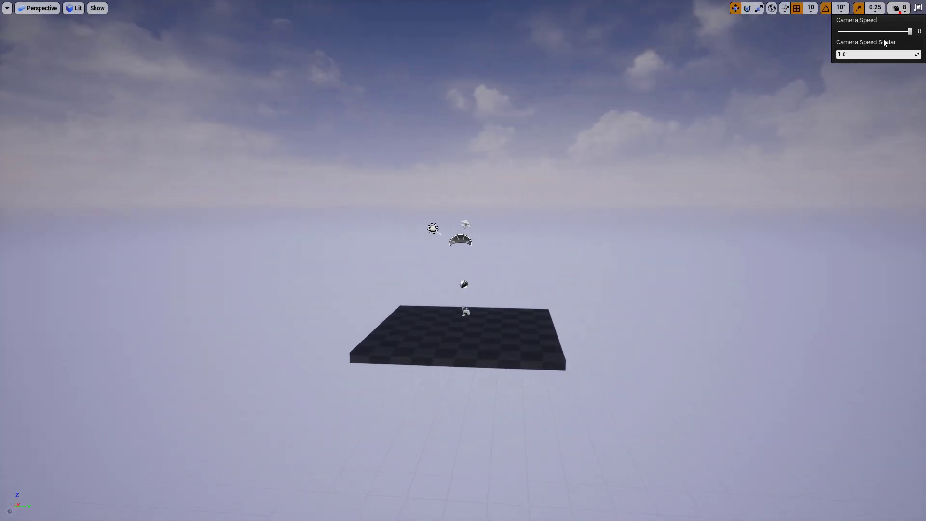
pyautogui.moveTo(859, 97)
pyautogui.mouseDown(button='right')
pyautogui.moveTo(859, 58)
pyautogui.moveTo(859, 126)
pyautogui.mouseUp(button='right')
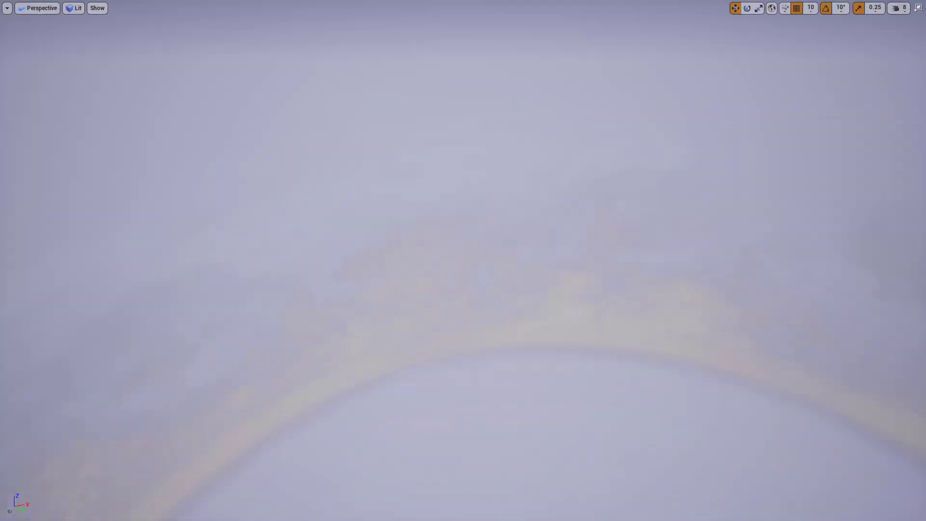
pyautogui.moveTo(858, 125)
pyautogui.mouseDown(button='right')
pyautogui.moveTo(858, 87)
pyautogui.moveTo(859, 96)
pyautogui.mouseUp(button='right')
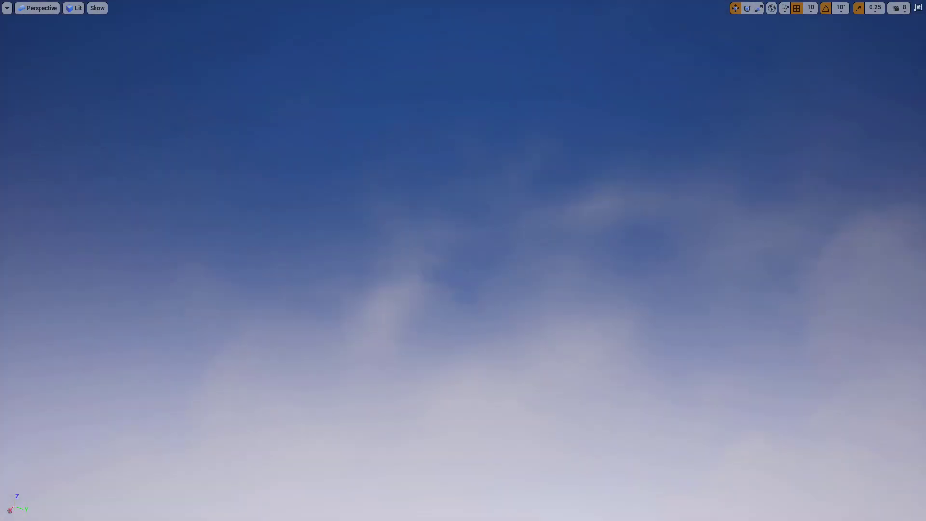
pyautogui.moveTo(606, 124); pyautogui.dragTo(606, 106, button='right')
pyautogui.rightClick(606, 124)
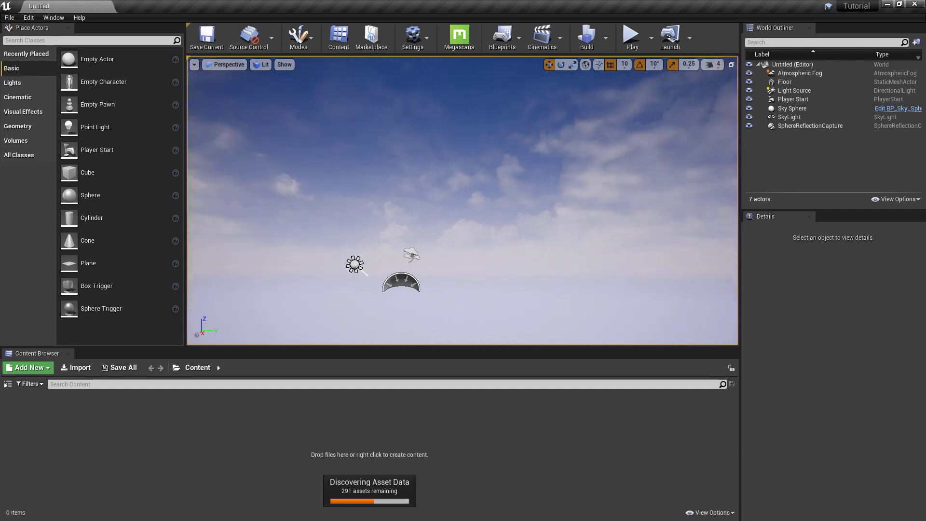
# Turn the view toward the light icons and floor, toggling immersive mode with F11
pyautogui.moveTo(463, 201); pyautogui.dragTo(560, 200, button='right')
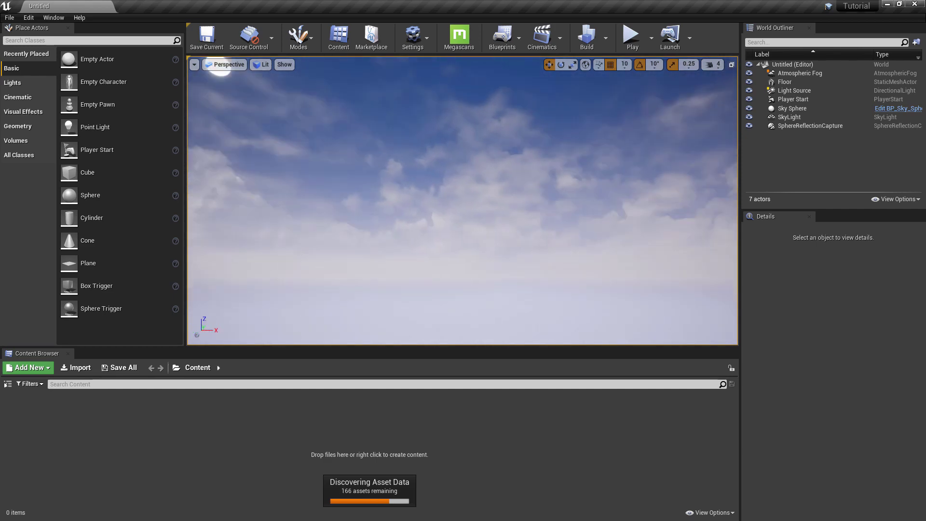
pyautogui.moveTo(489, 117); pyautogui.dragTo(392, 117, button='right')
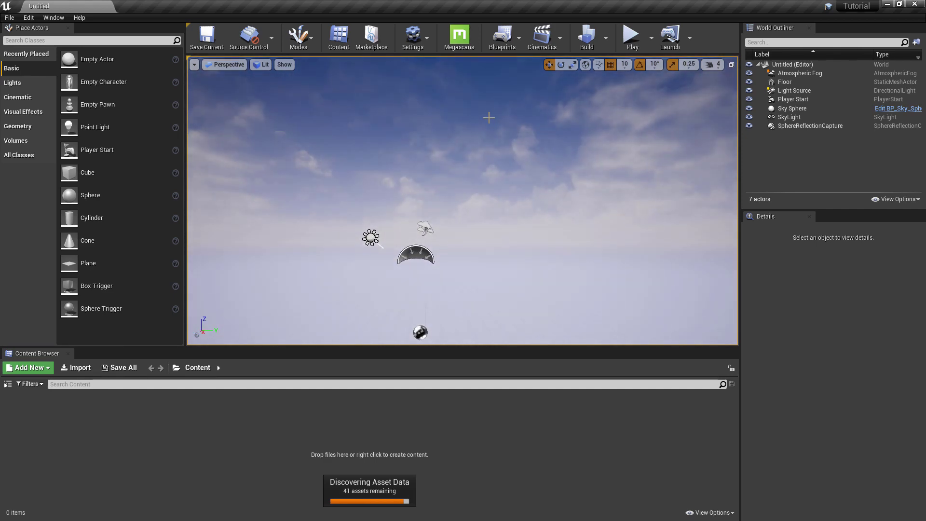
pyautogui.moveTo(489, 117)
pyautogui.mouseDown(button='right')
pyautogui.moveTo(480, 127)
pyautogui.moveTo(383, 79)
pyautogui.mouseUp(button='right')
pyautogui.press('F11')
pyautogui.press('s')
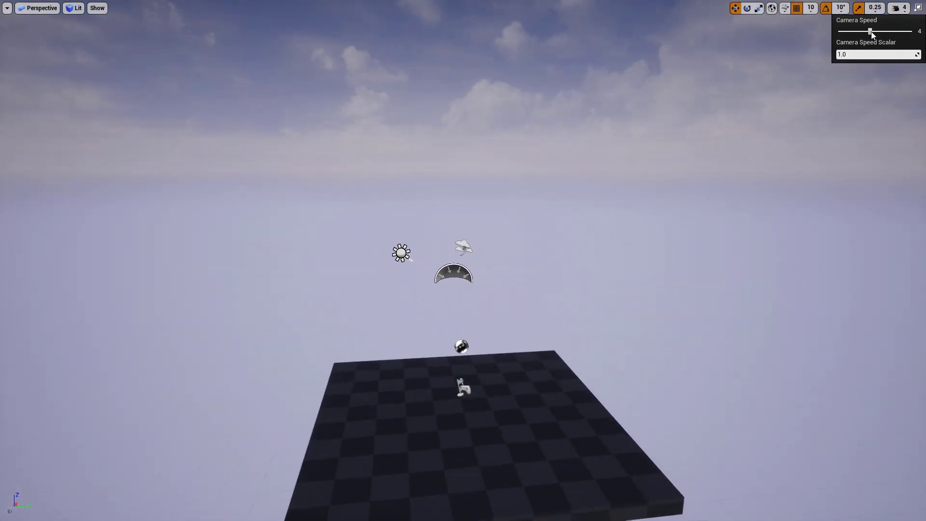
# Raise the camera speed to its maximum of 8 and fly down toward the floor
pyautogui.moveTo(871, 31); pyautogui.dragTo(911, 31)
pyautogui.moveTo(463, 260); pyautogui.dragTo(463, 203, button='right')
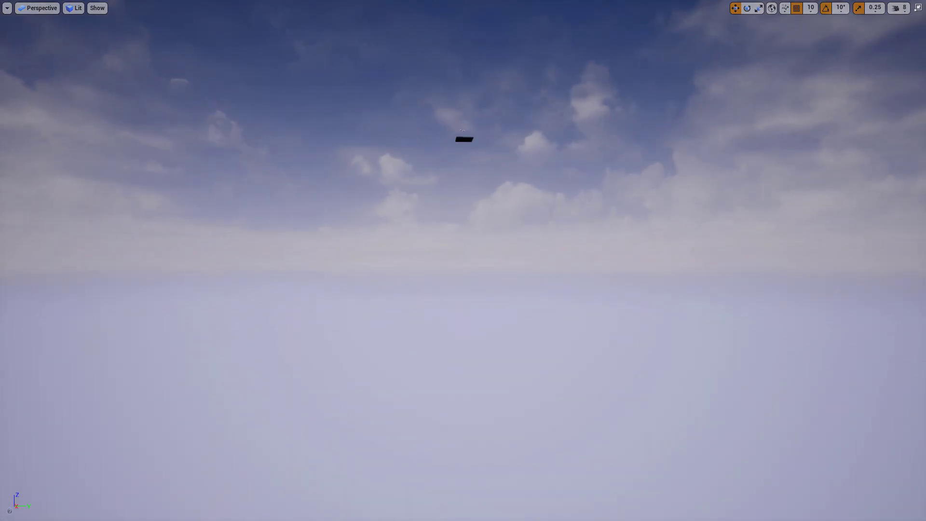
pyautogui.moveTo(463, 260); pyautogui.dragTo(463, 327, button='right')
# Set the Camera Speed Scalar to 128 and fly far up into space
pyautogui.press('w')
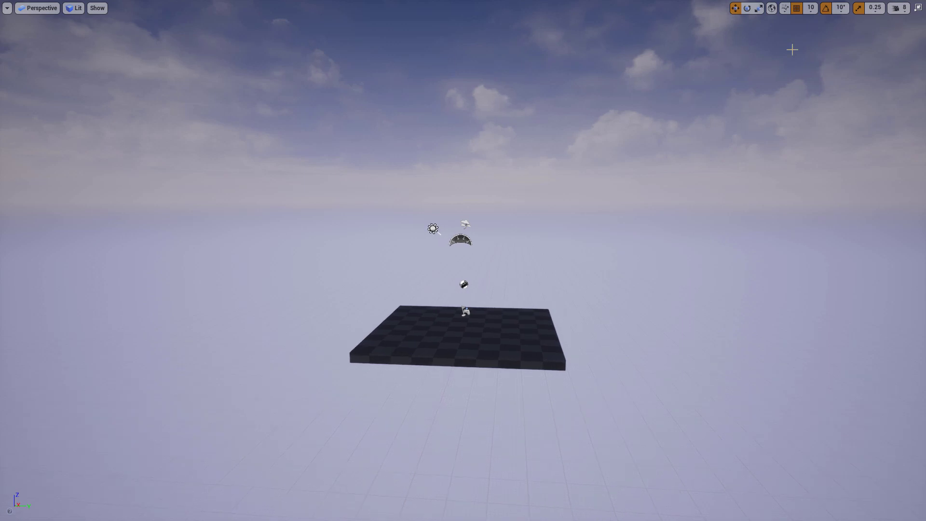
pyautogui.click(900, 11)
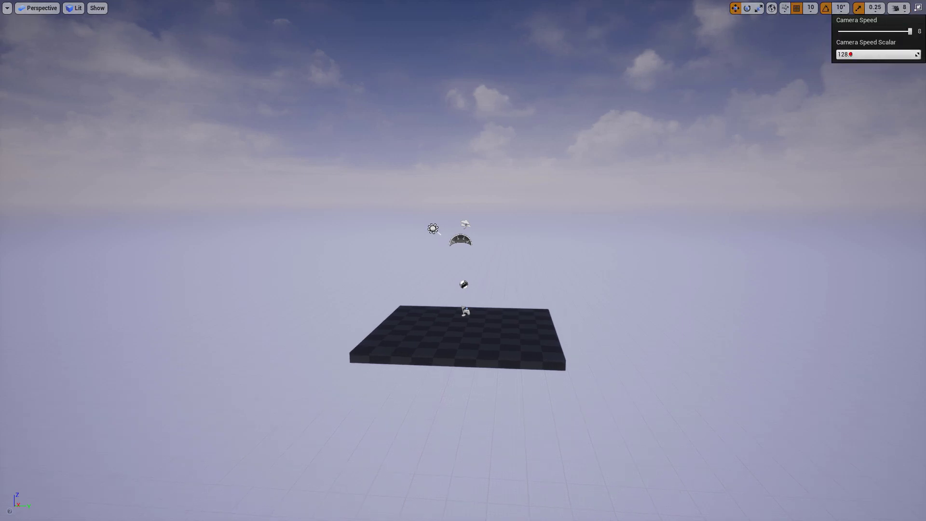
pyautogui.press('e')
pyautogui.moveTo(607, 122)
pyautogui.mouseDown(button='right')
pyautogui.moveTo(607, 193)
pyautogui.moveTo(608, 120)
pyautogui.moveTo(627, 183)
pyautogui.mouseUp(button='right')
# Fly in and out of the sphere's cloud haze, then pick an action from the scene's context menu
pyautogui.press('w')
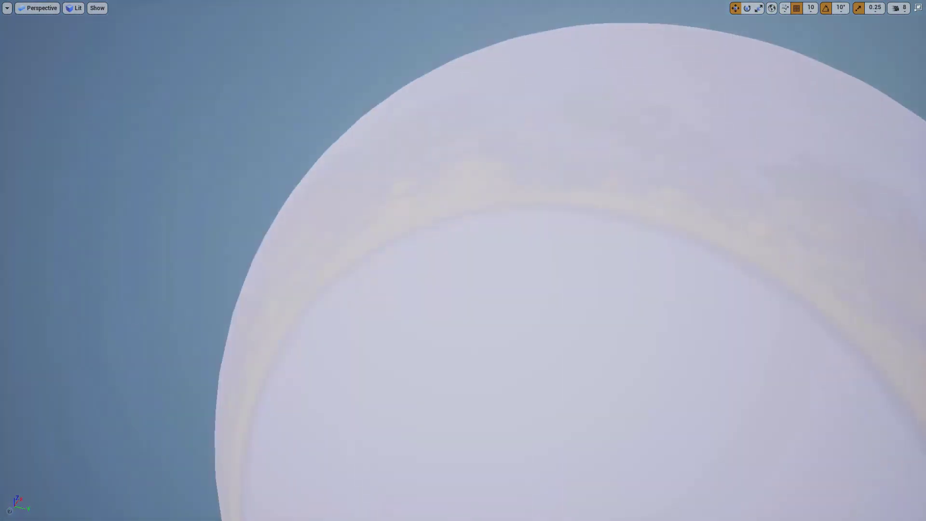
pyautogui.press('s')
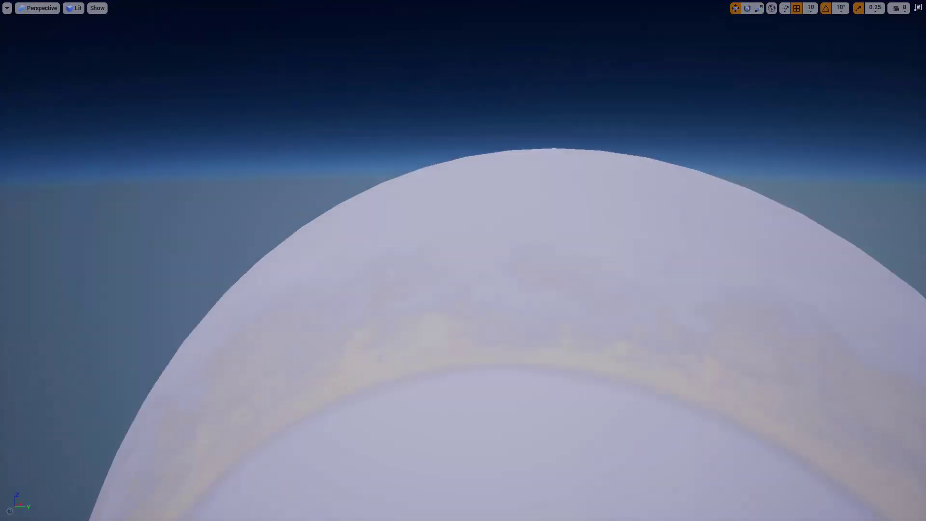
pyautogui.press('w')
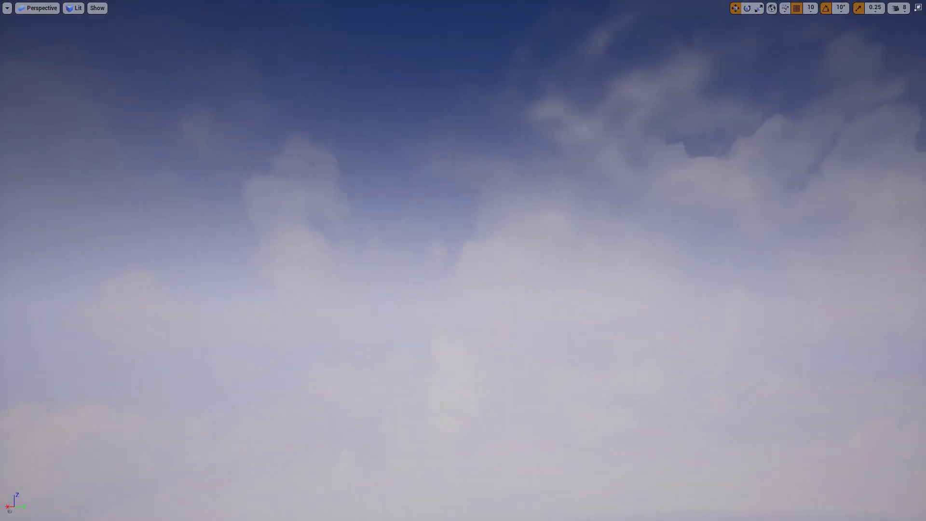
pyautogui.press('s')
pyautogui.press('w')
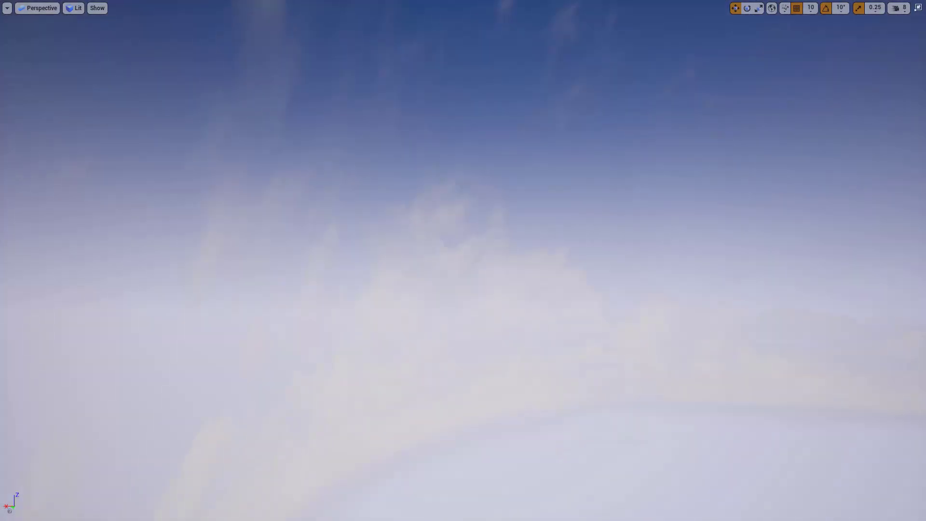
pyautogui.press('s')
pyautogui.press('w')
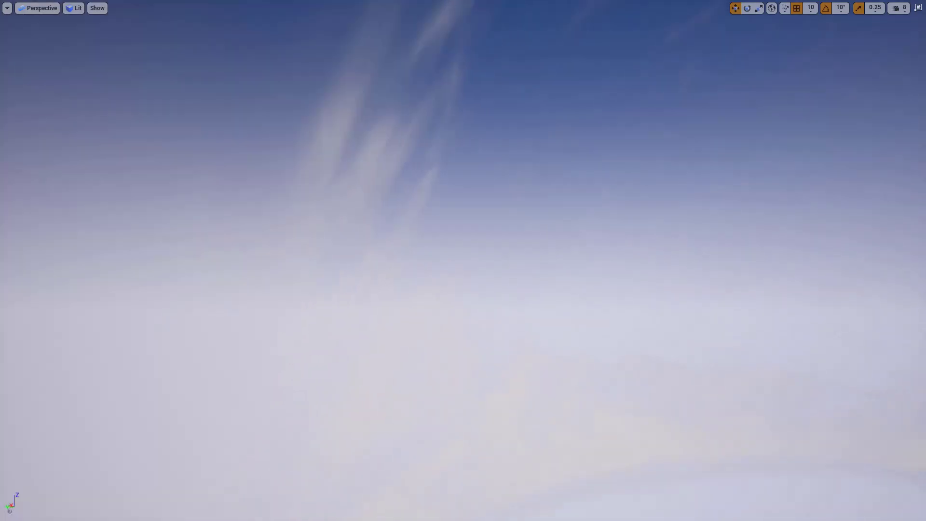
pyautogui.moveTo(463, 260); pyautogui.dragTo(463, 260, button='right')
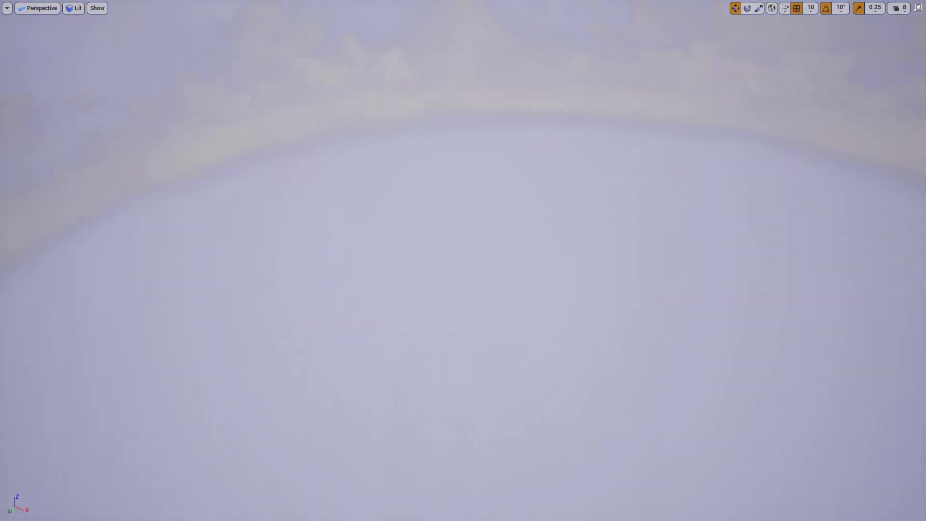
pyautogui.rightClick(606, 124)
pyautogui.click(622, 254)
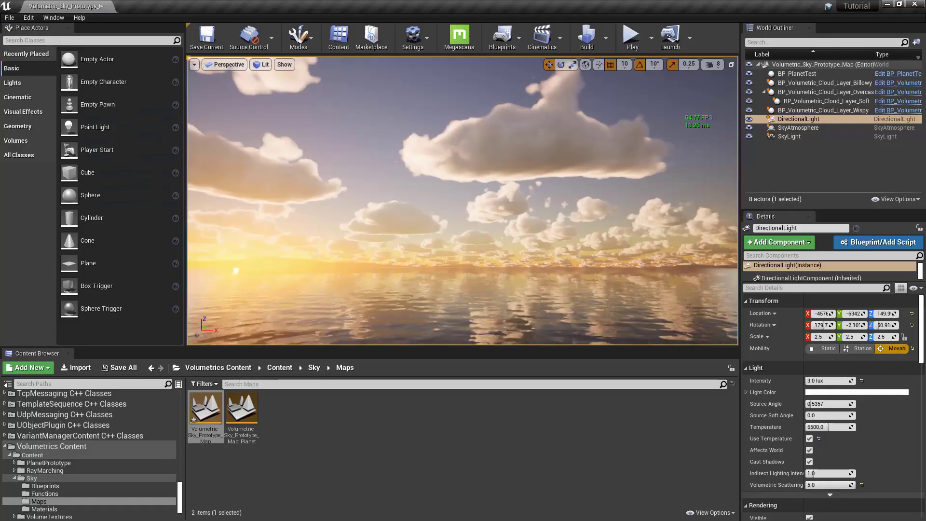
# Look around the sunset clouds over the water, checking the camera speed settings on the way
pyautogui.moveTo(462, 200); pyautogui.dragTo(462, 200, button='right')
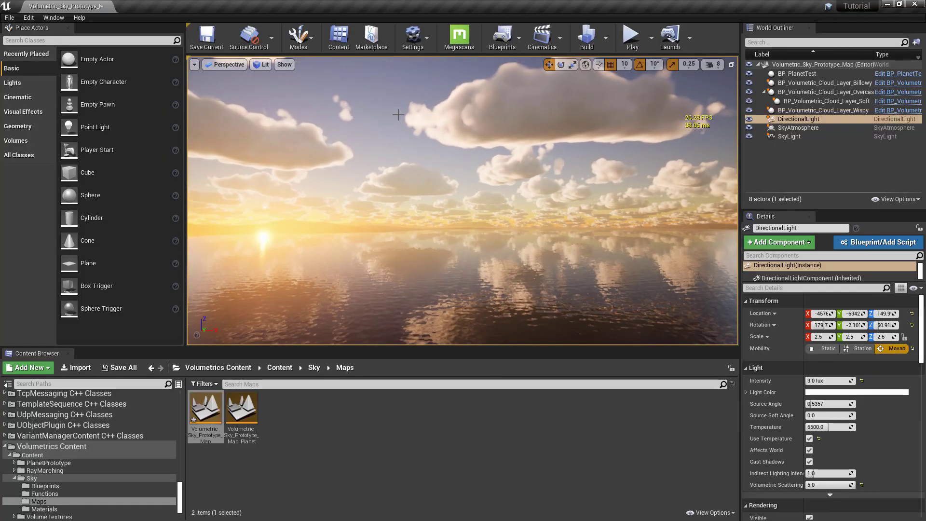
pyautogui.click(711, 68)
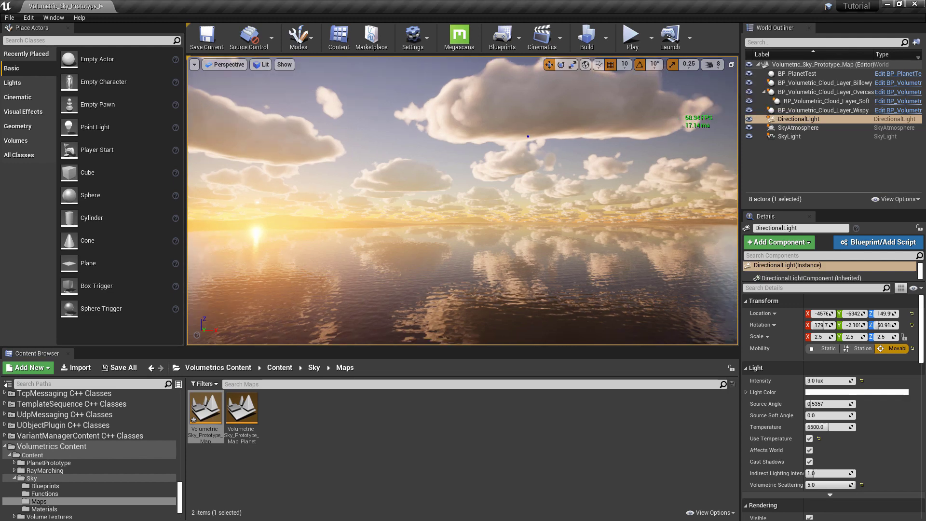
pyautogui.moveTo(533, 141); pyautogui.dragTo(603, 141, button='right')
# Focus the DirectionalLight and rotate it repeatedly with Ctrl+L, dropping the sun to a low golden sunset
pyautogui.press('f')
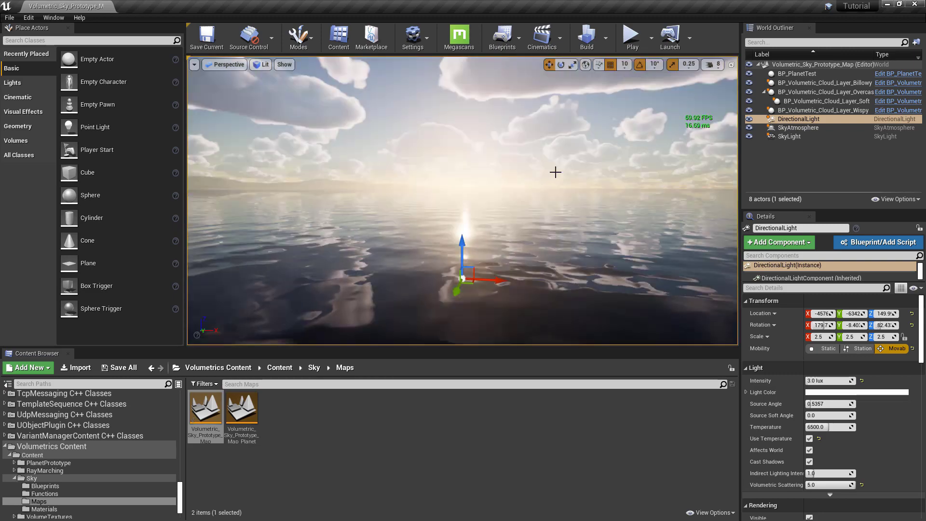
pyautogui.hotkey('ctrl', 'l')
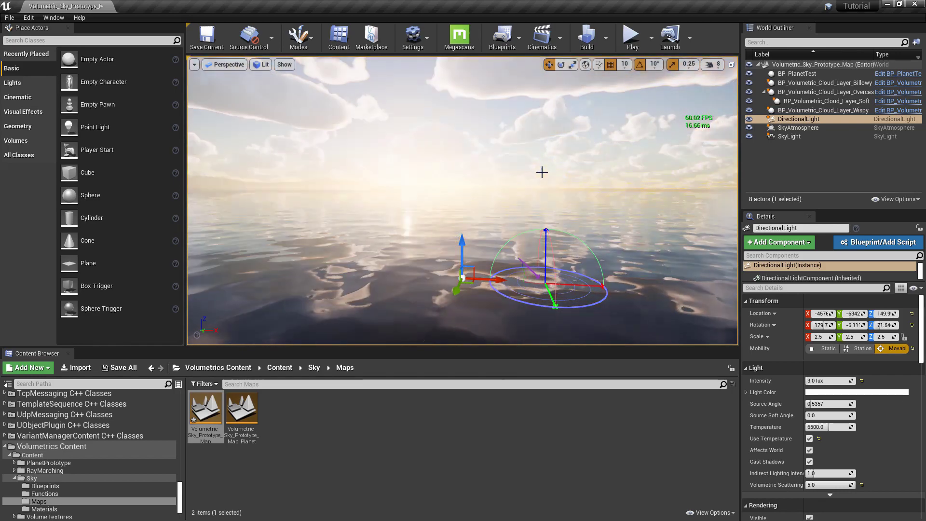
pyautogui.hotkey('ctrl', 'l')
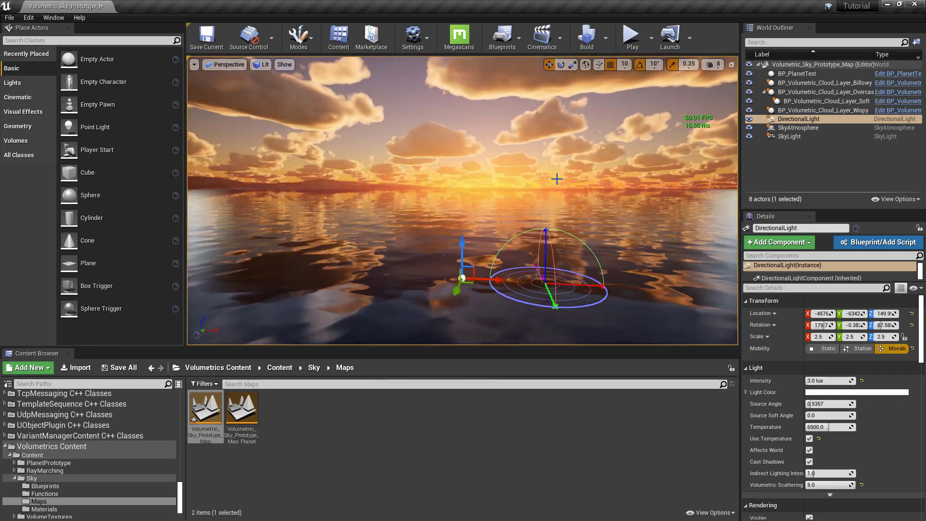
pyautogui.hotkey('ctrl', 'l')
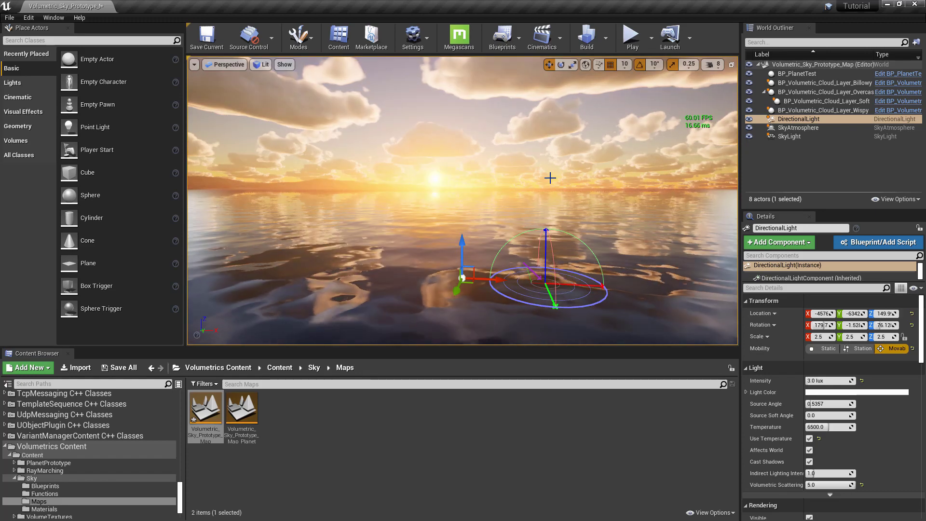
pyautogui.hotkey('ctrl', 'l')
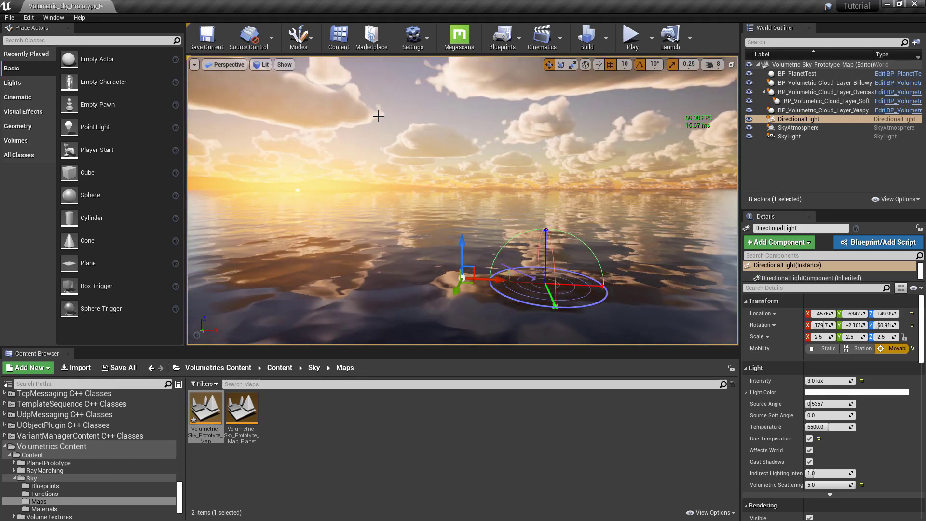
pyautogui.moveTo(462, 200); pyautogui.dragTo(462, 179, button='right')
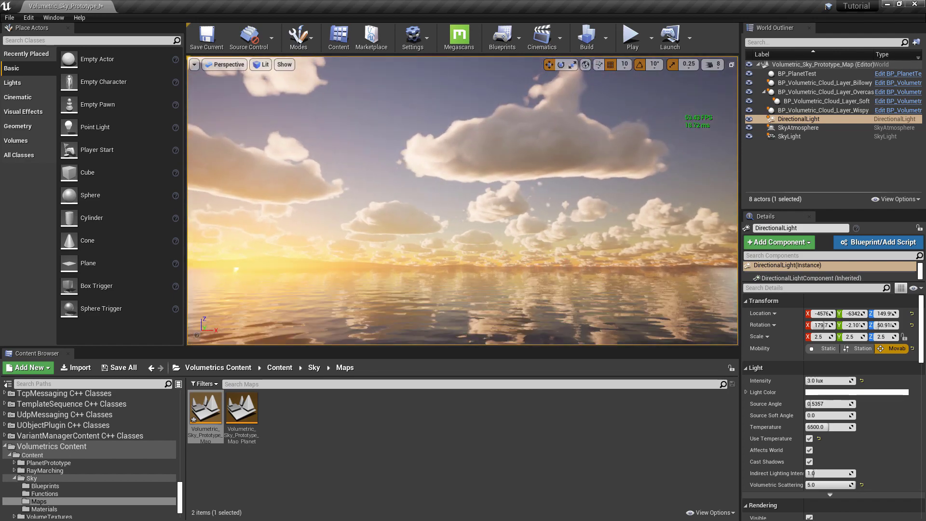
pyautogui.moveTo(383, 118); pyautogui.dragTo(383, 145, button='right')
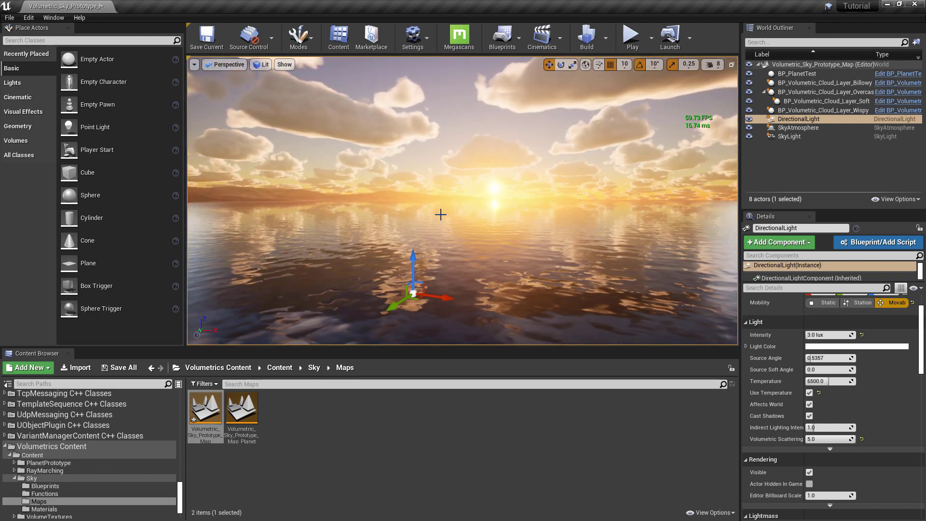
# Select the Billowy cloud layer, try a larger Cloud Scale, then undo it
pyautogui.click(783, 266)
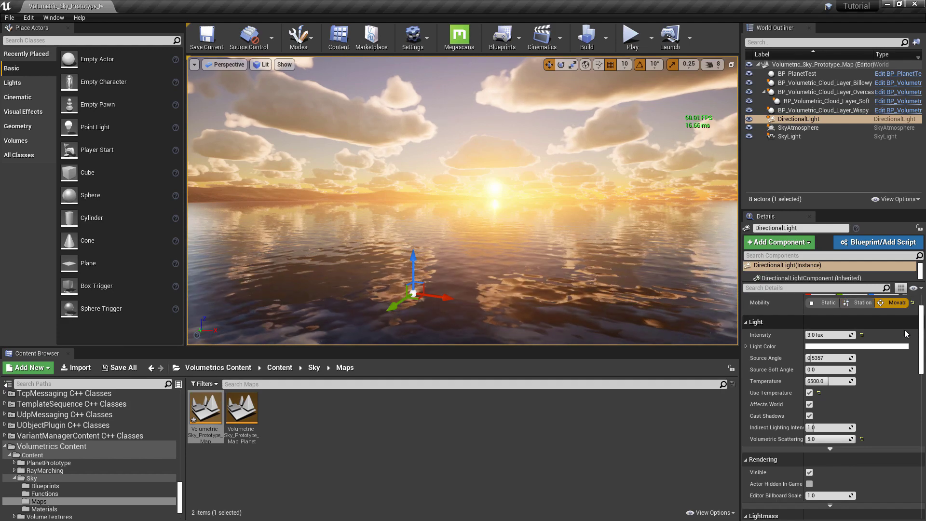
pyautogui.click(820, 82)
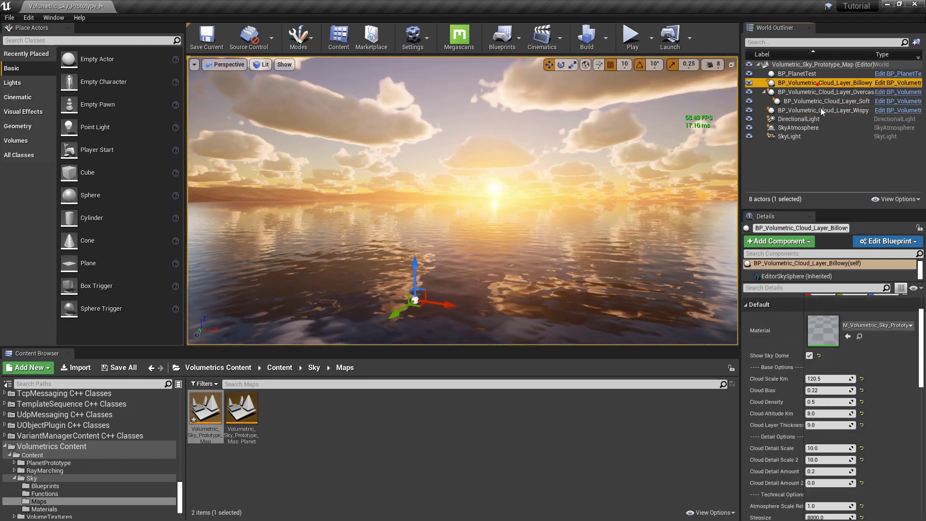
pyautogui.moveTo(826, 380)
pyautogui.mouseDown()
pyautogui.moveTo(854, 379)
pyautogui.moveTo(820, 379)
pyautogui.moveTo(821, 390)
pyautogui.mouseUp()
pyautogui.hotkey('ctrl', 'z')
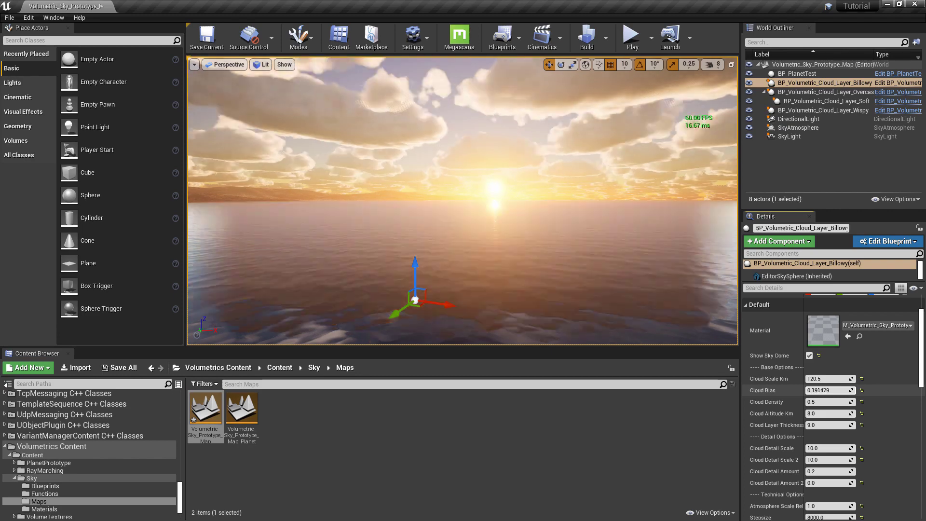
# Undo the Cloud Bias edit and raise the Billowy layer's Cloud Density
pyautogui.moveTo(463, 203); pyautogui.dragTo(463, 270, button='right')
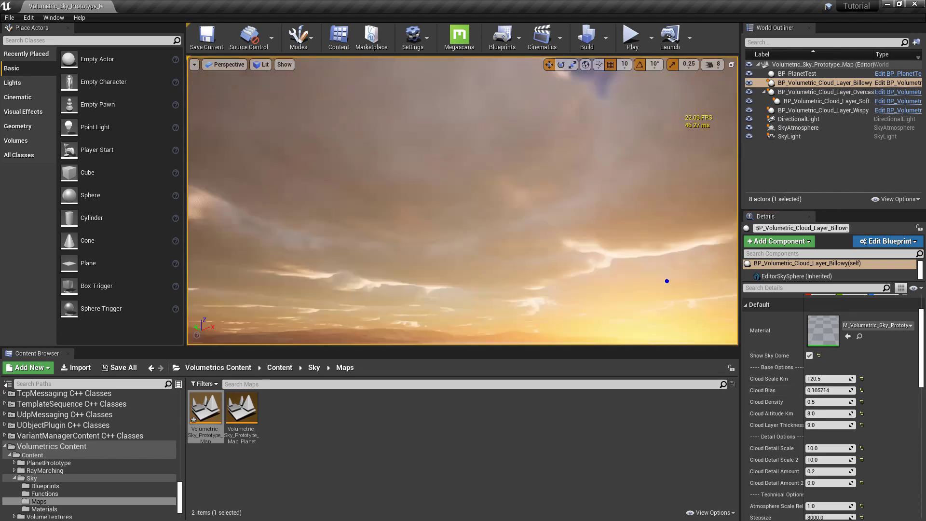
pyautogui.moveTo(463, 202); pyautogui.dragTo(463, 270, button='right')
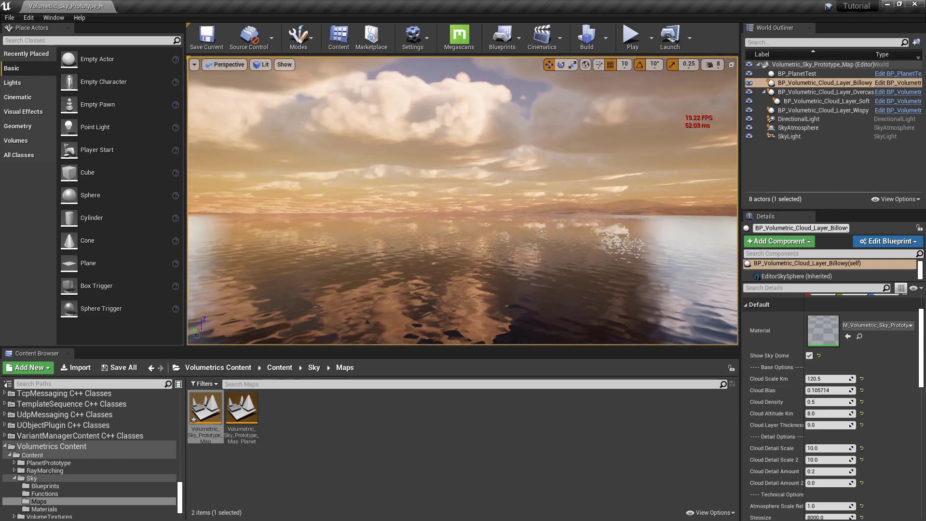
pyautogui.hotkey('ctrl', 'z')
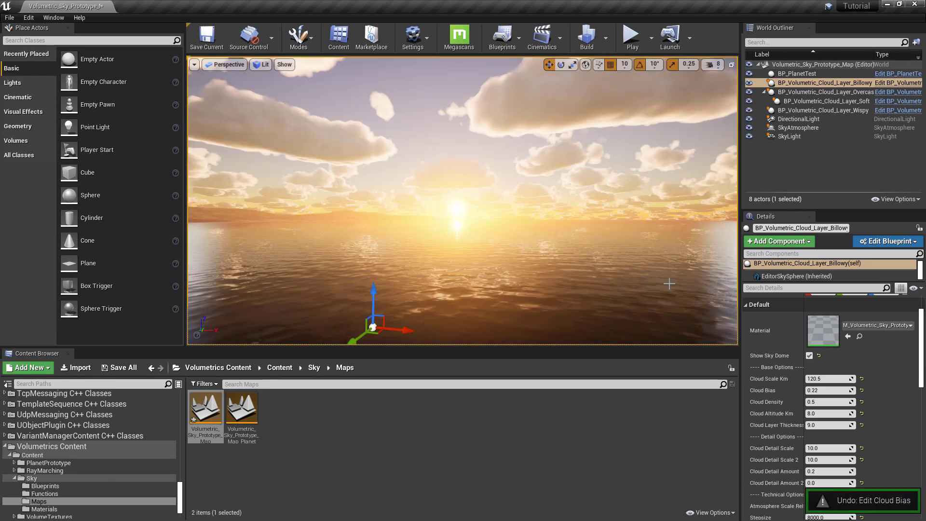
pyautogui.moveTo(817, 402)
pyautogui.mouseDown()
pyautogui.moveTo(849, 402)
pyautogui.moveTo(820, 402)
pyautogui.moveTo(839, 402)
pyautogui.mouseUp()
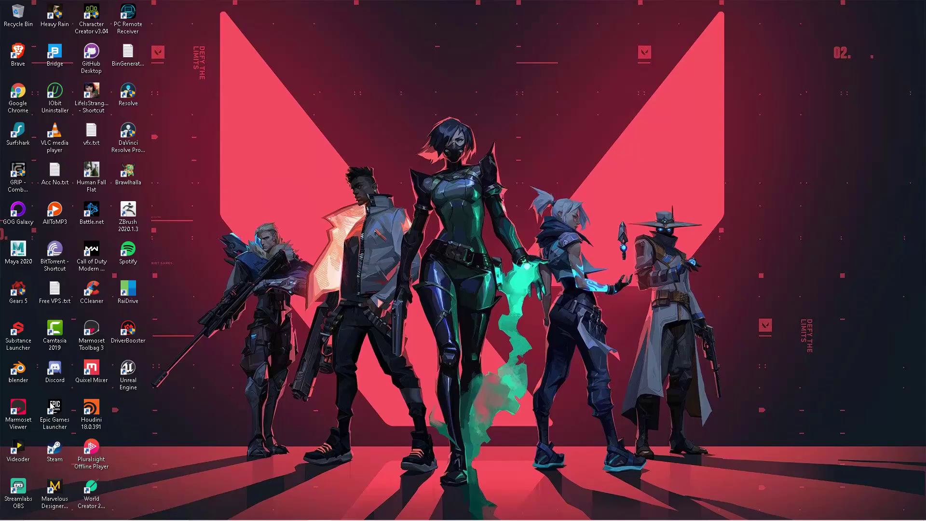
# Refresh the Windows desktop twice from its context menu while Unreal Engine launches
pyautogui.rightClick(381, 141)
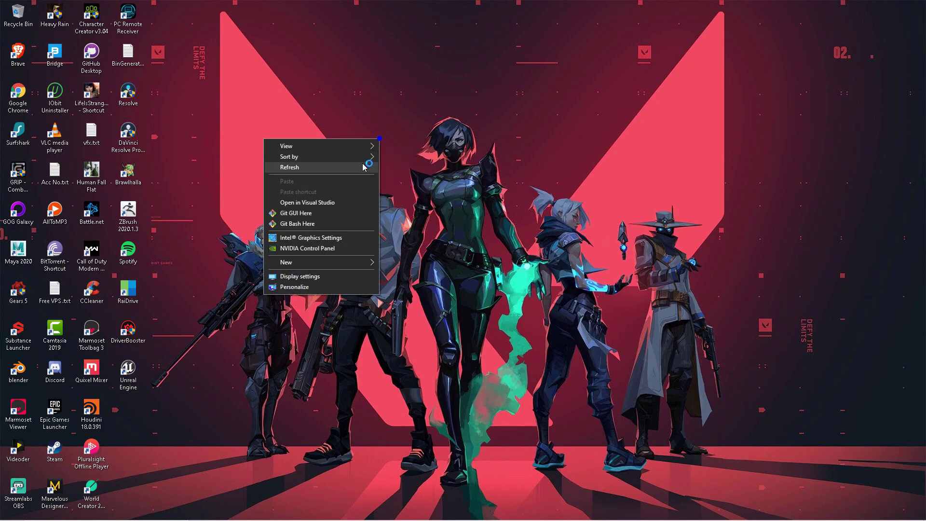
pyautogui.click(363, 167)
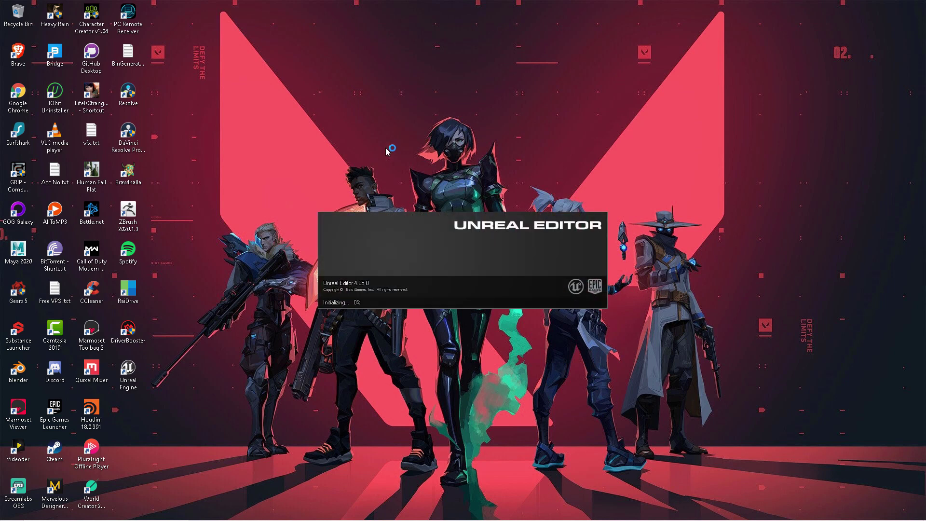
pyautogui.rightClick(429, 113)
pyautogui.click(407, 143)
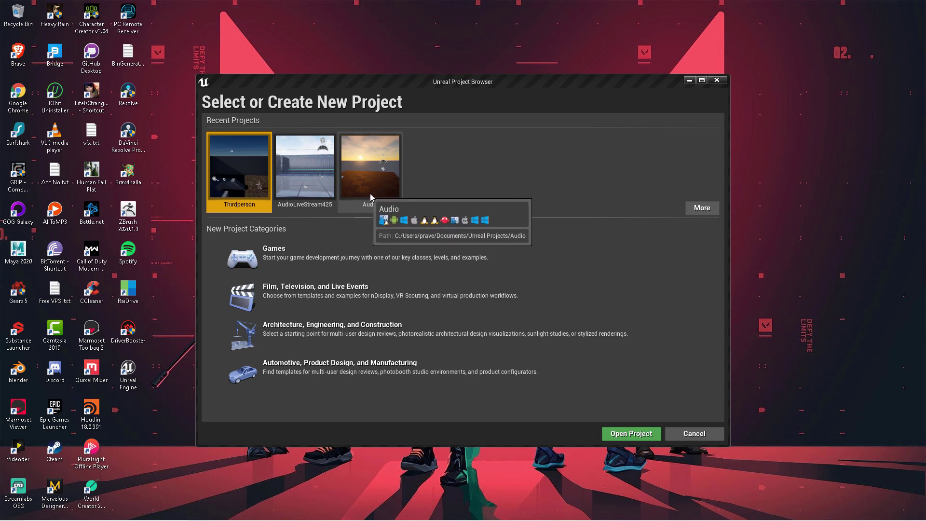
# Start a new Games project using the Blank template
pyautogui.click(471, 180)
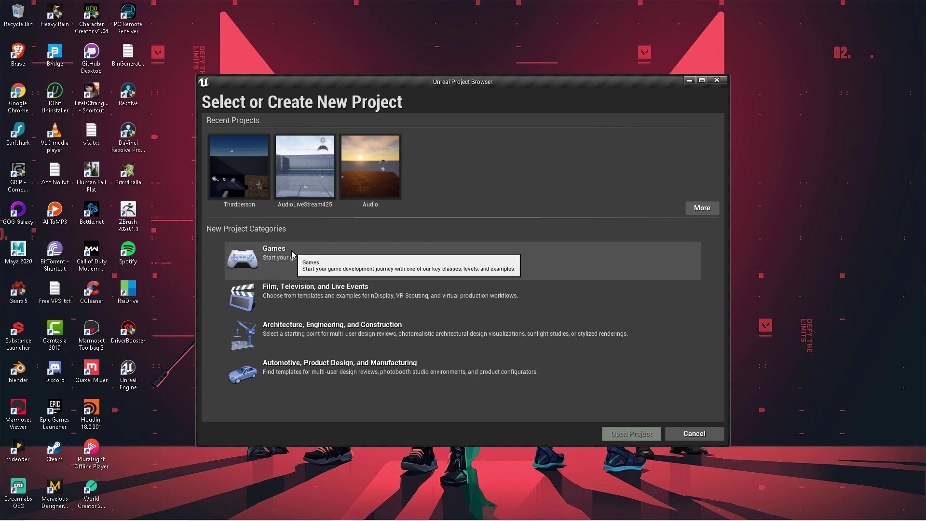
pyautogui.moveTo(556, 80); pyautogui.dragTo(593, 78)
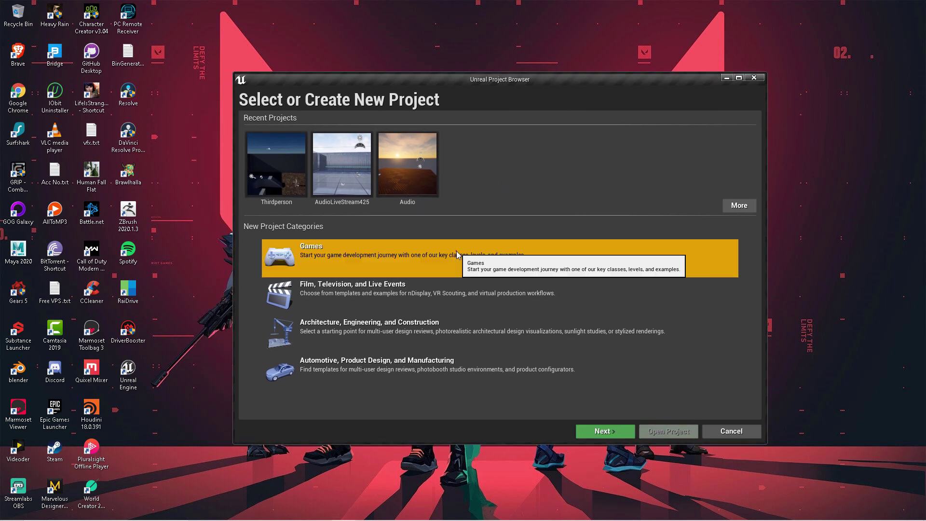
pyautogui.click(456, 250)
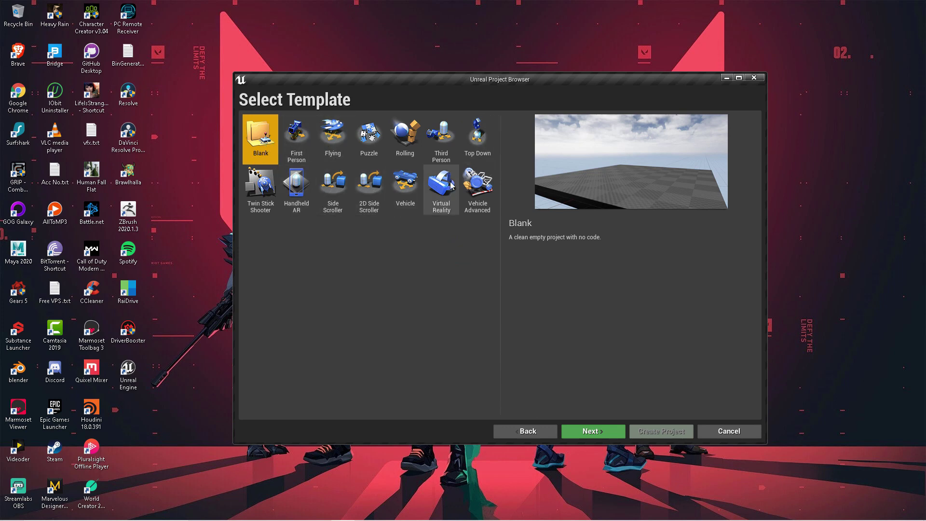
pyautogui.click(589, 431)
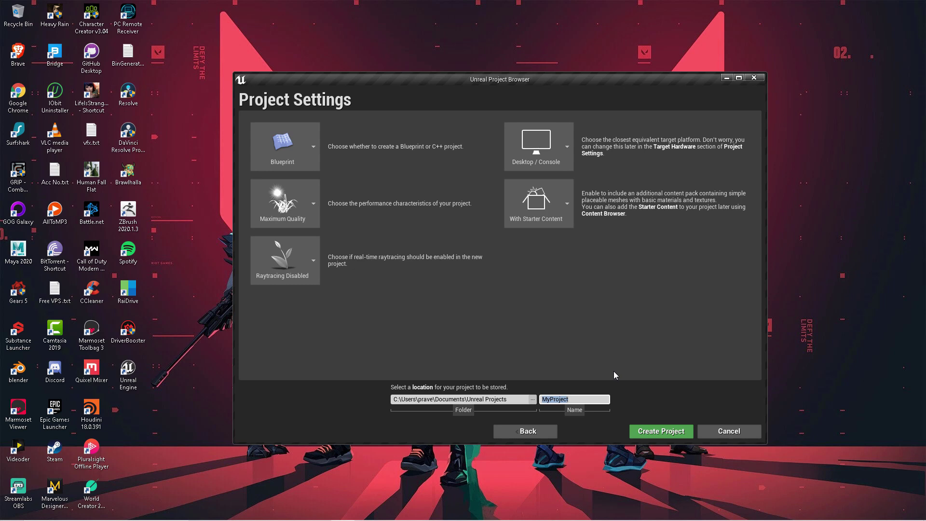
# Name the project 'Tutorial', choose No Starter Content, and create it
pyautogui.write('Tuto')
pyautogui.write('rial')
pyautogui.click(539, 202)
pyautogui.click(541, 246)
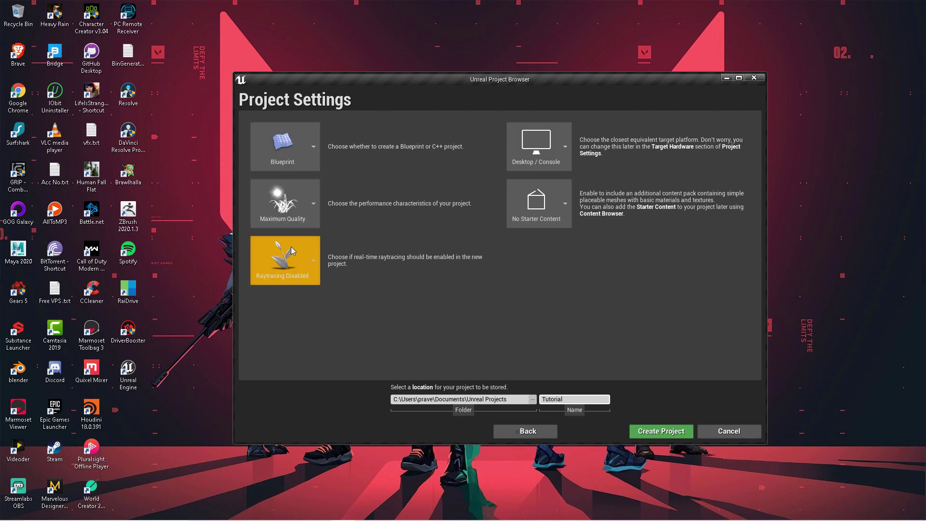
pyautogui.click(661, 431)
# Refresh the desktop, then open the Plugins browser from the Tutorial project's Edit menu
pyautogui.rightClick(831, 224)
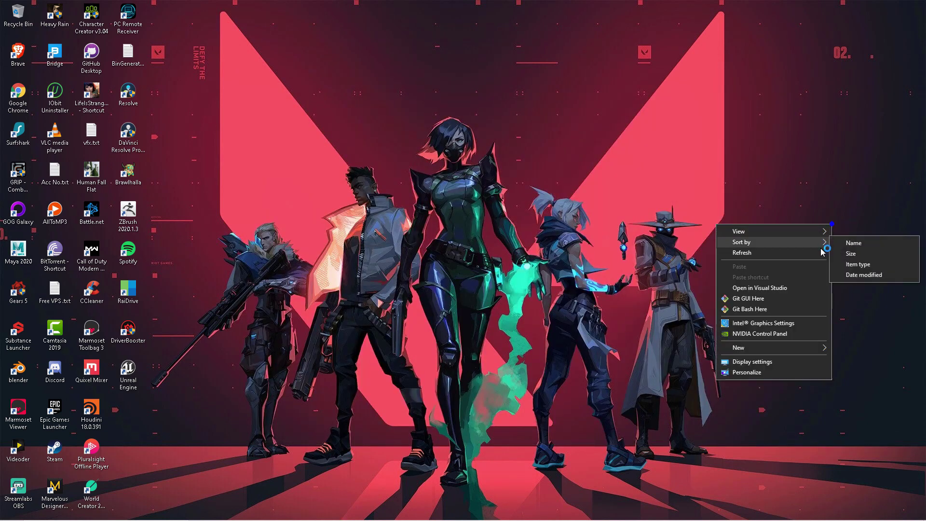
pyautogui.click(820, 251)
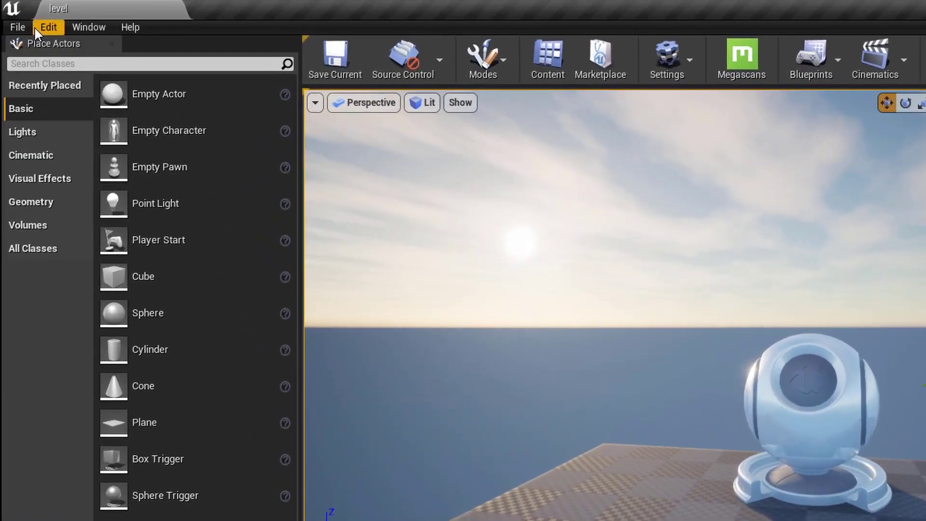
pyautogui.click(35, 28)
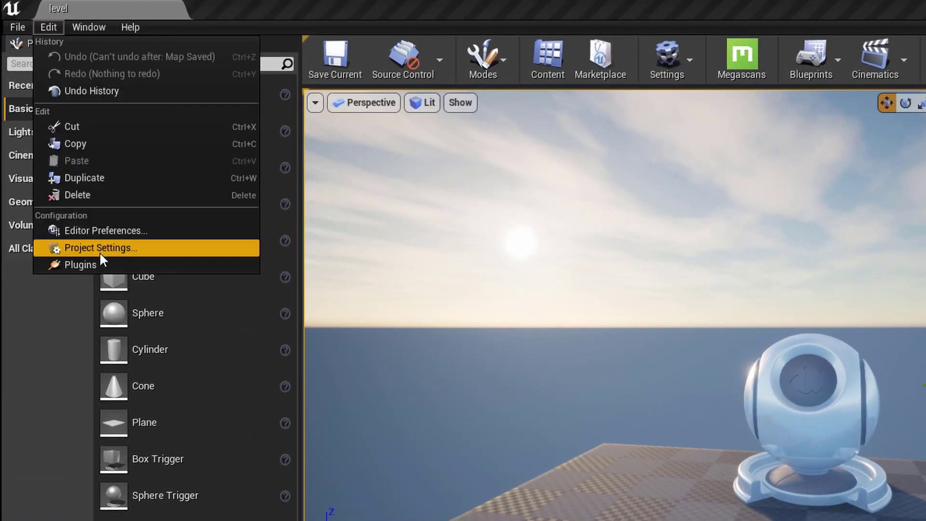
pyautogui.click(50, 30)
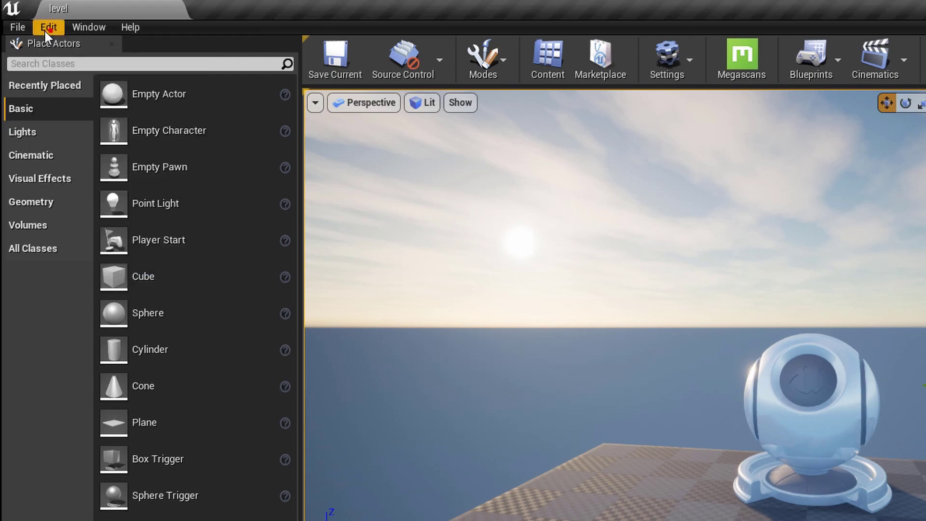
pyautogui.click(50, 31)
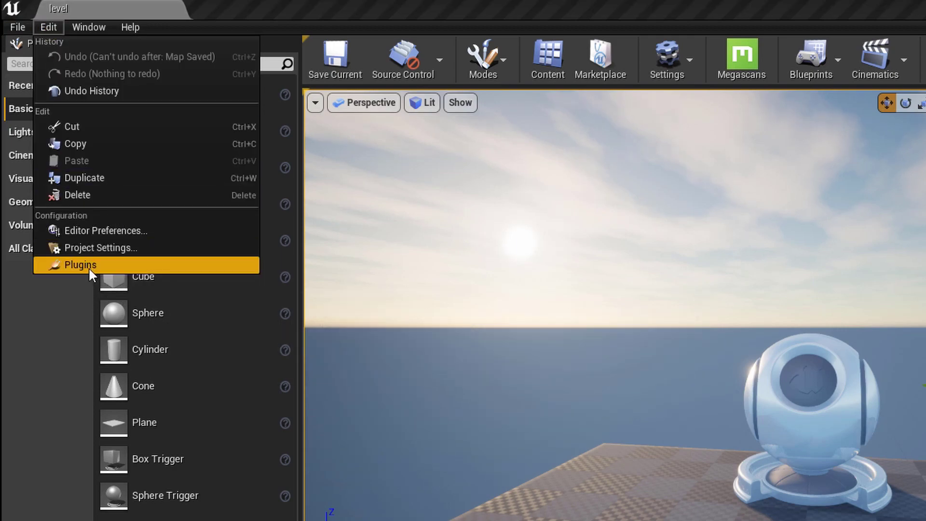
pyautogui.click(103, 266)
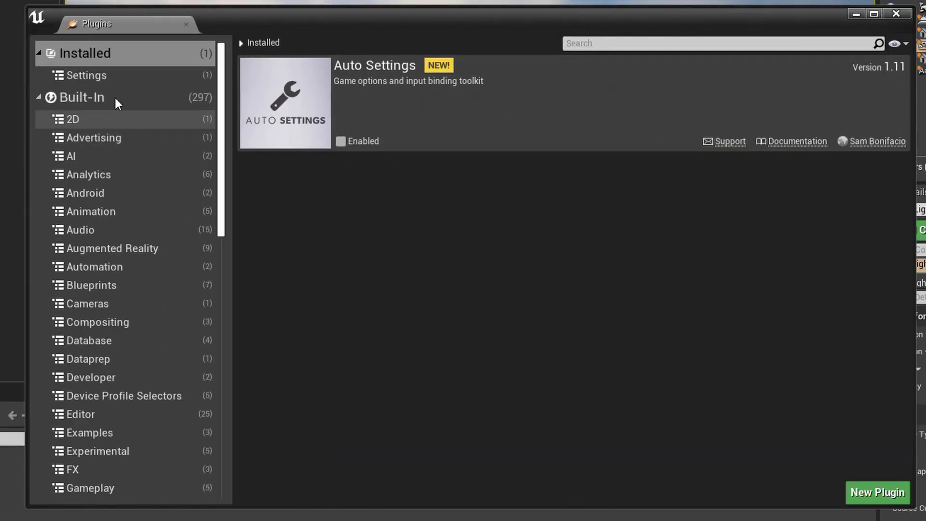
# Search the built-in plugins for 'volum', enable Volumetrics, and restart the editor
pyautogui.click(92, 98)
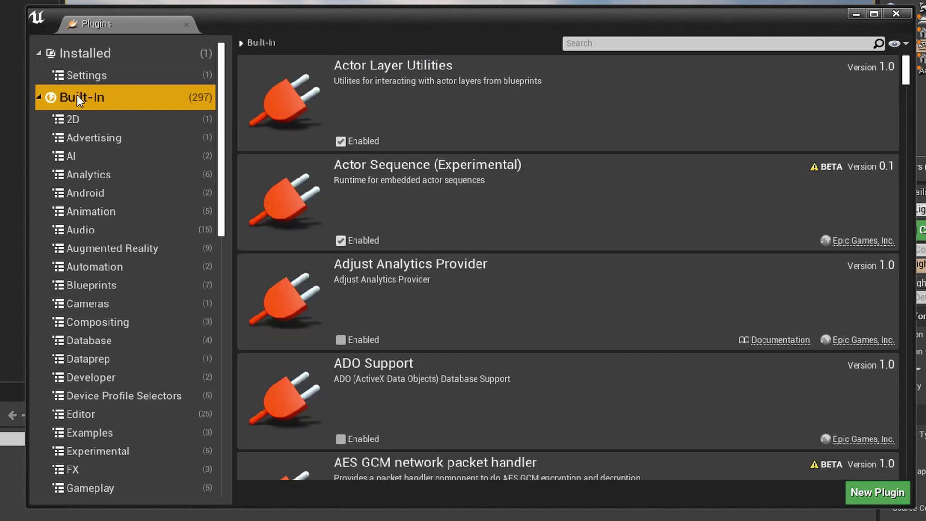
pyautogui.click(653, 43)
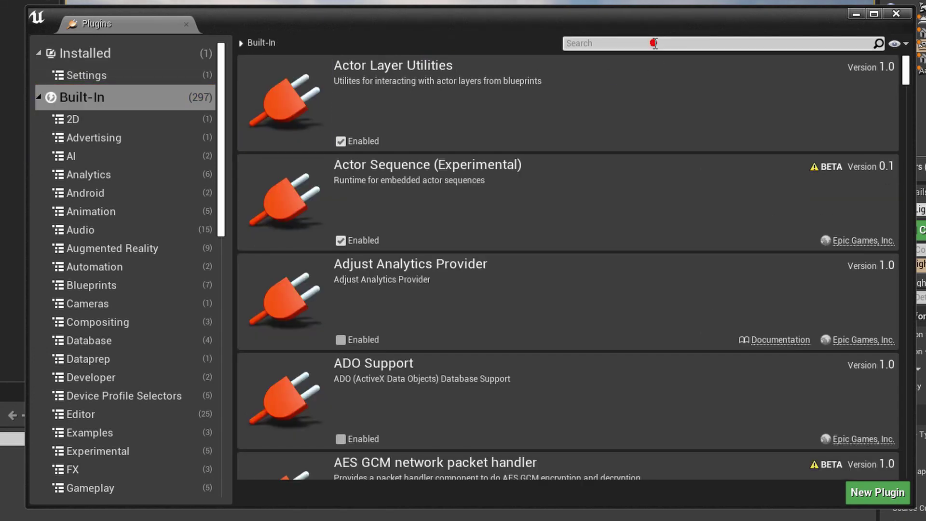
pyautogui.write('volum')
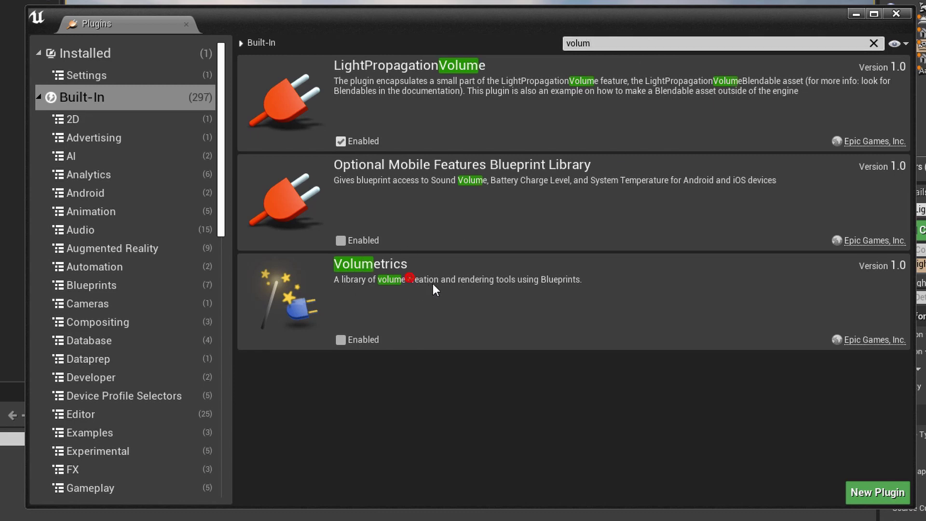
pyautogui.click(343, 339)
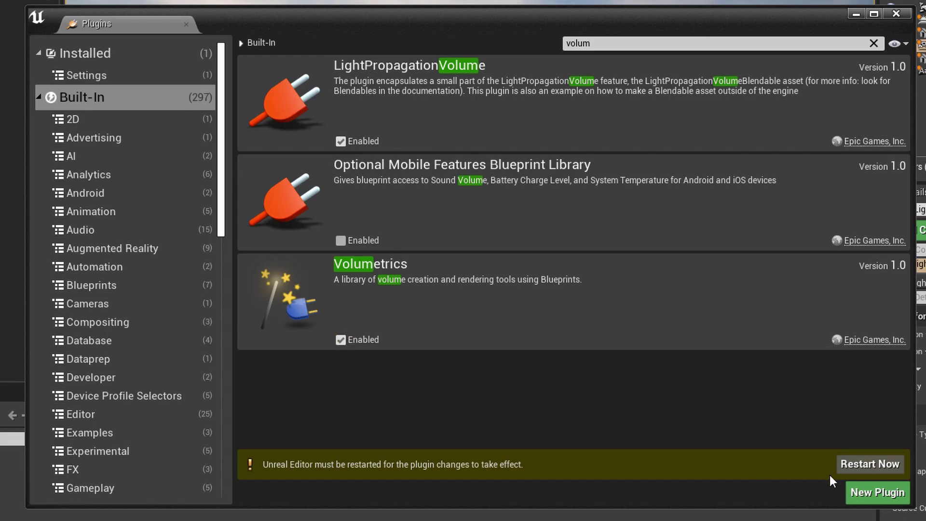
pyautogui.click(865, 470)
# Refresh the desktop during the restart, search 'vol' again, and close the Plugins window
pyautogui.rightClick(817, 59)
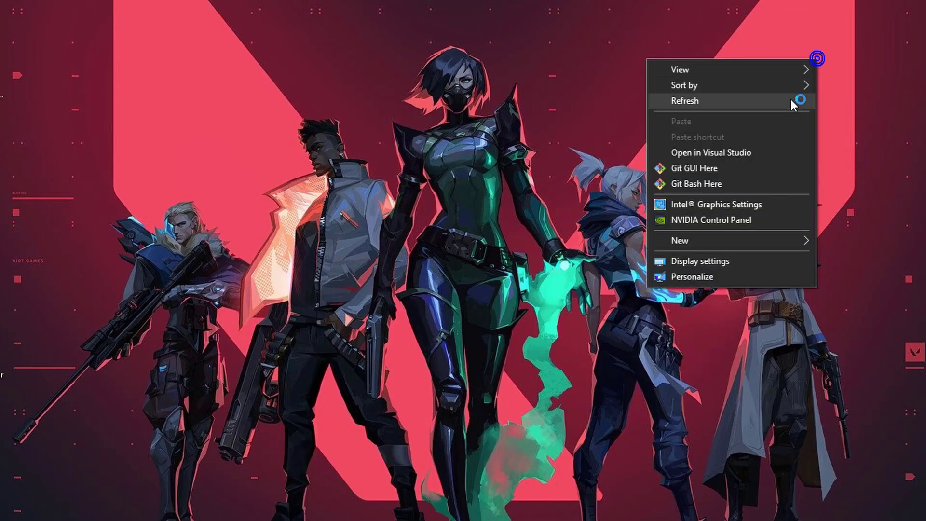
pyautogui.click(791, 98)
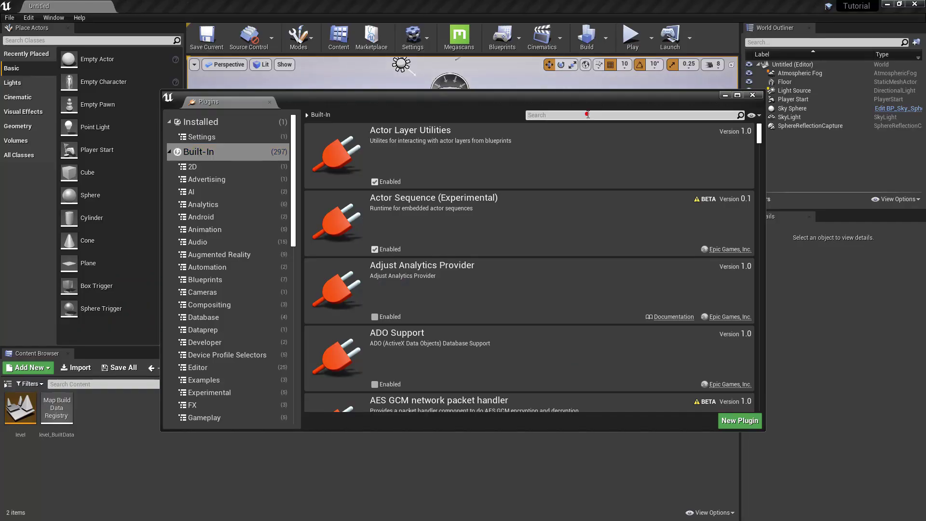
pyautogui.write('vol')
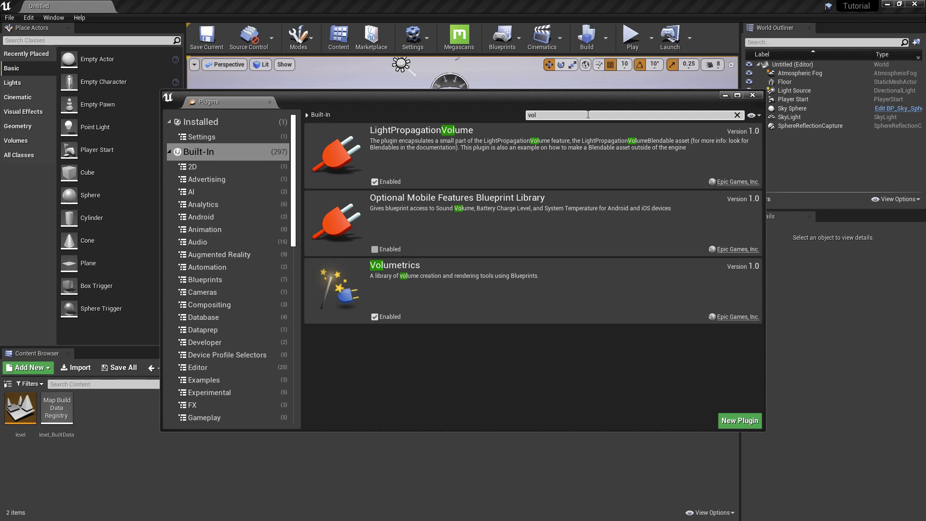
pyautogui.click(752, 95)
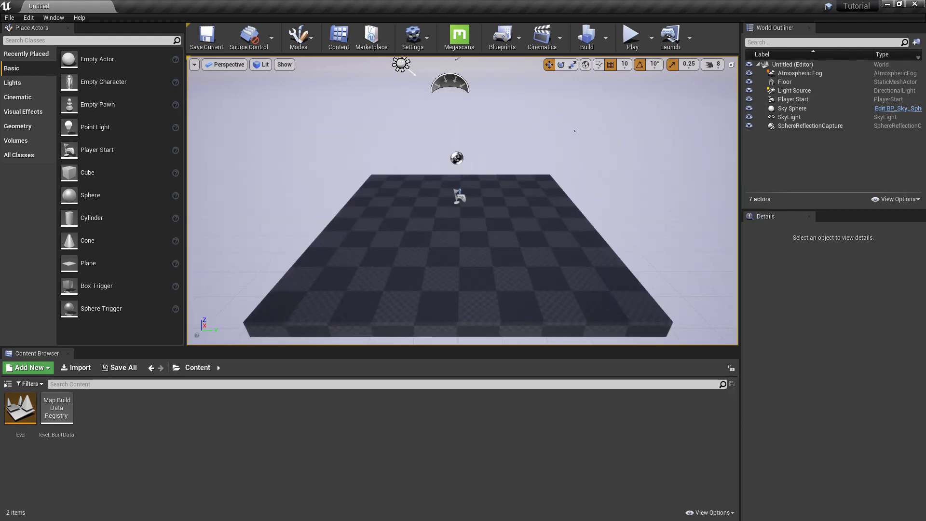
pyautogui.moveTo(575, 131)
pyautogui.mouseDown(button='right')
pyautogui.moveTo(575, 87)
pyautogui.moveTo(574, 144)
pyautogui.mouseUp(button='right')
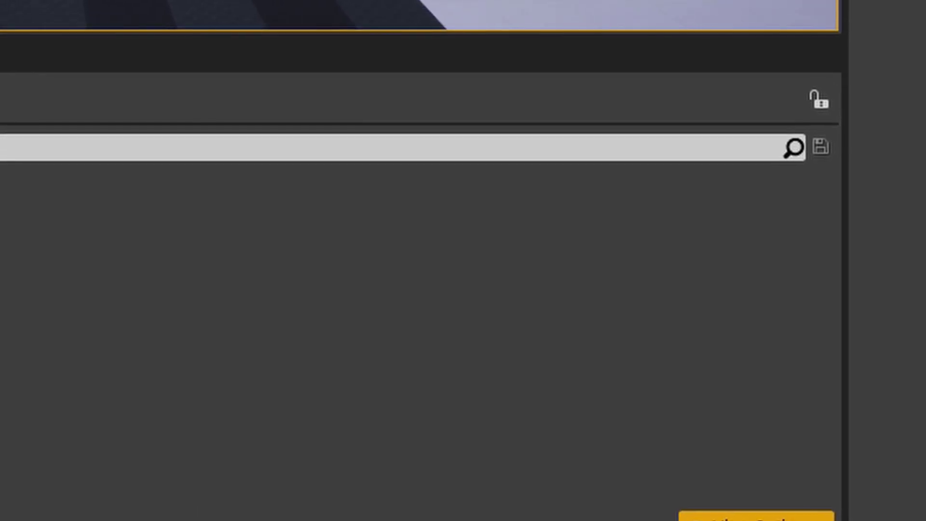
pyautogui.click(756, 516)
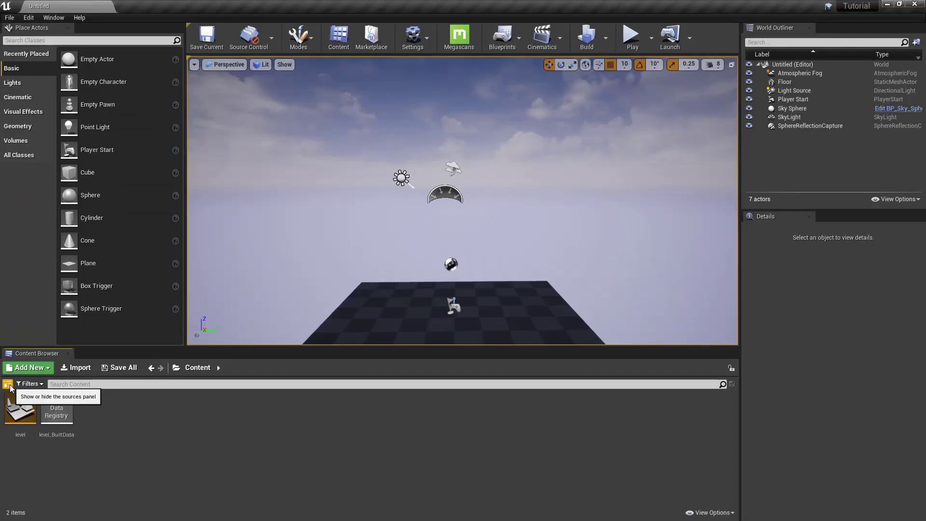
# Show the Content Browser's folder tree and select the Volumetrics Content folder
pyautogui.click(7, 384)
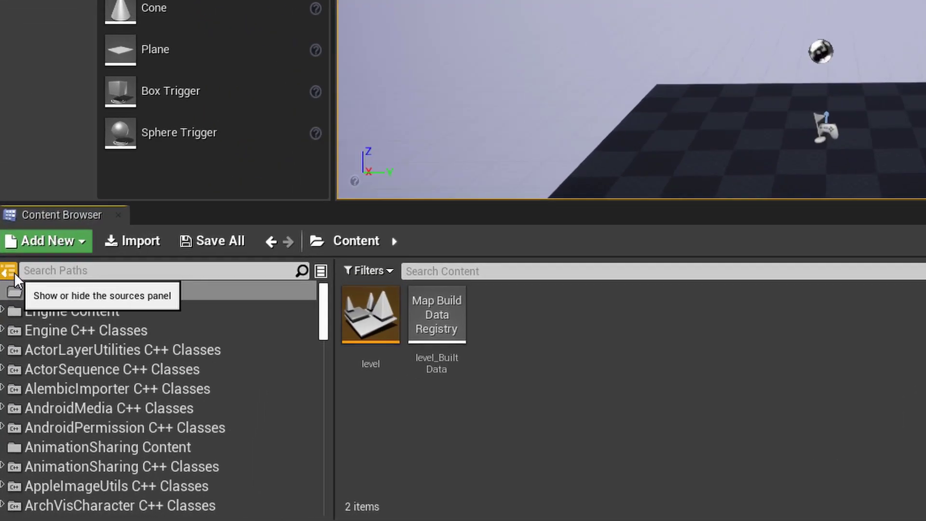
pyautogui.scroll(-5, 207, 320)
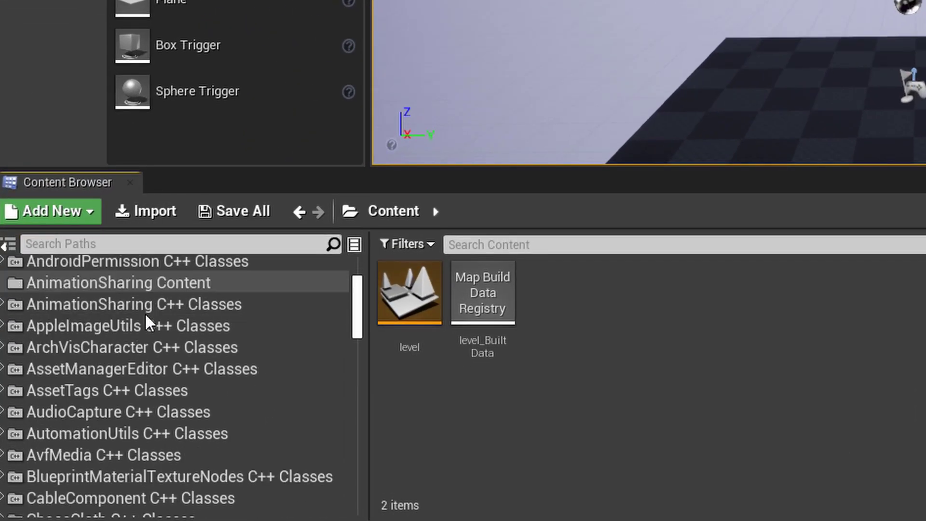
pyautogui.scroll(5, 149, 320)
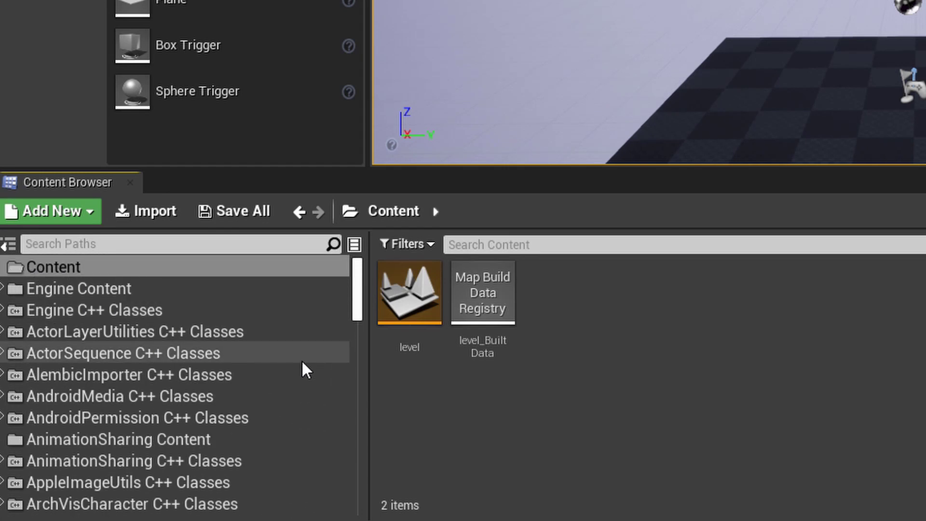
pyautogui.scroll(-2, 306, 372)
pyautogui.scroll(-7, 306, 372)
pyautogui.scroll(-10, 305, 371)
pyautogui.scroll(-6, 306, 372)
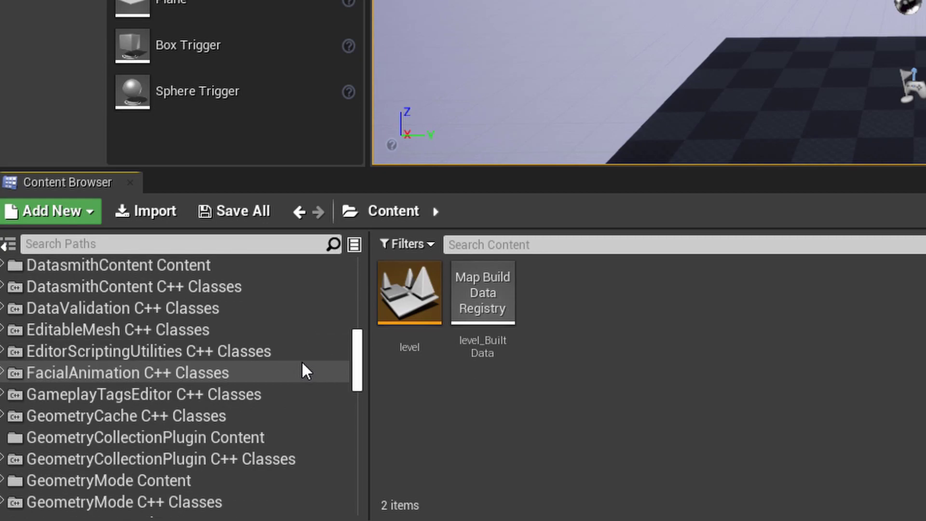
pyautogui.scroll(-9, 306, 371)
pyautogui.scroll(-7, 306, 371)
pyautogui.scroll(-12, 305, 371)
pyautogui.scroll(-7, 306, 371)
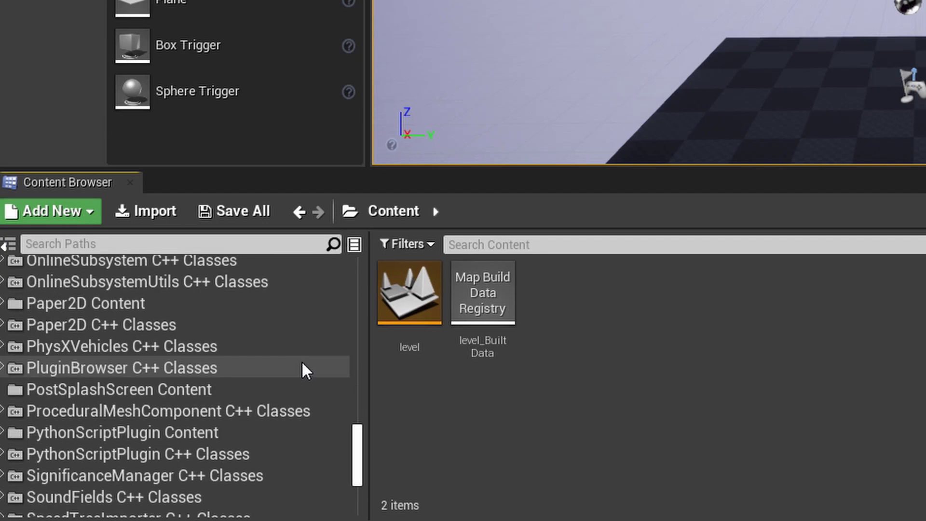
pyautogui.scroll(-9, 306, 372)
pyautogui.scroll(-3, 304, 370)
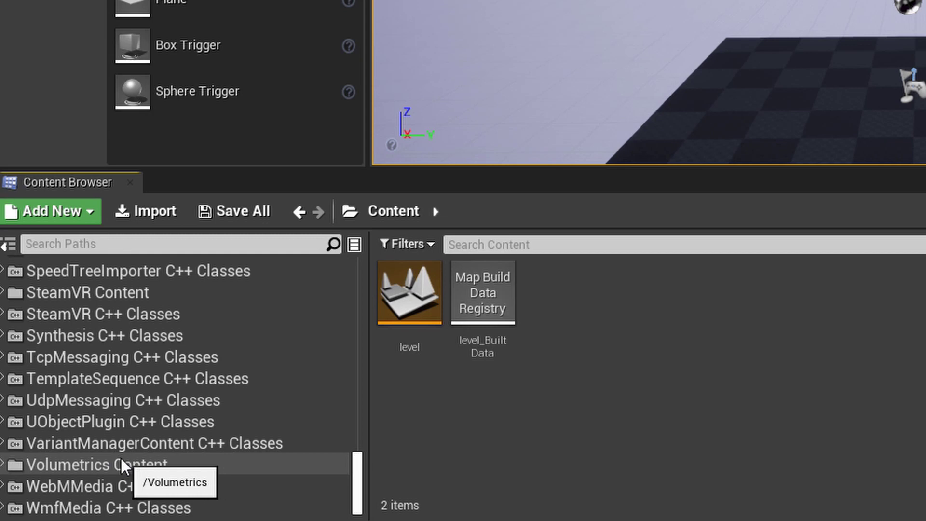
pyautogui.click(122, 465)
# Browse into Content > Sky > Maps and open the Volumetric_Sky_Prototype_Map level
pyautogui.doubleClick(420, 318)
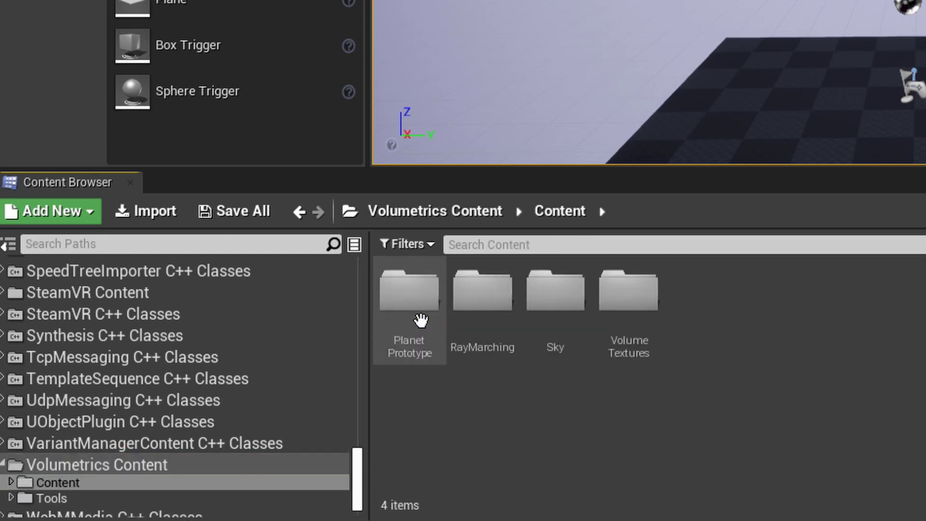
pyautogui.doubleClick(582, 317)
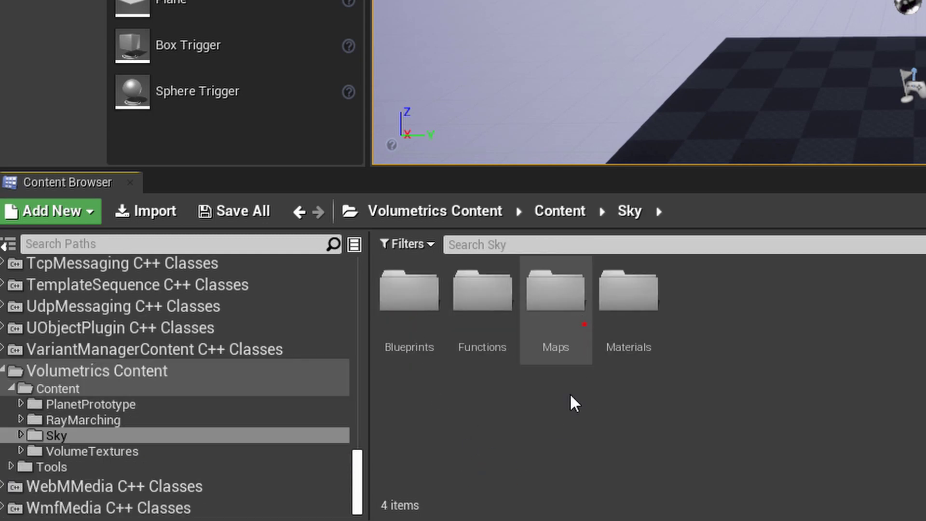
pyautogui.doubleClick(548, 284)
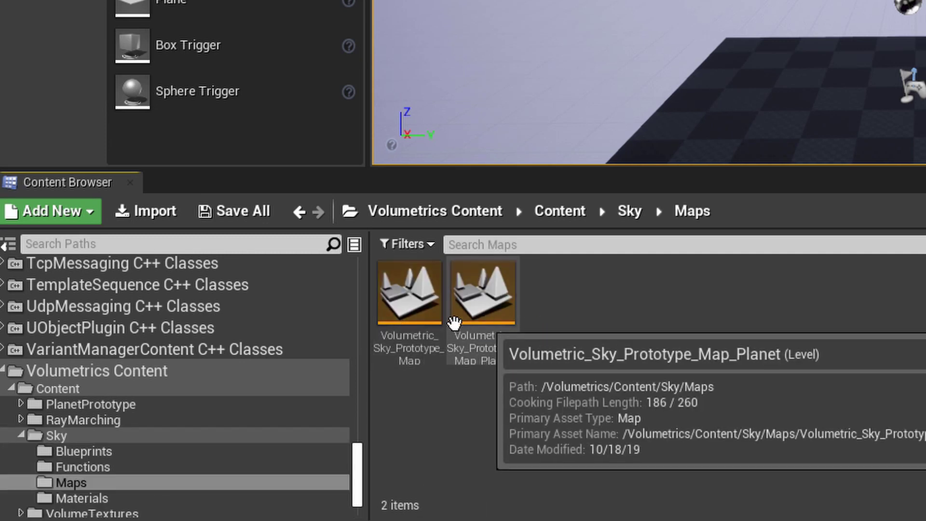
pyautogui.click(63, 372)
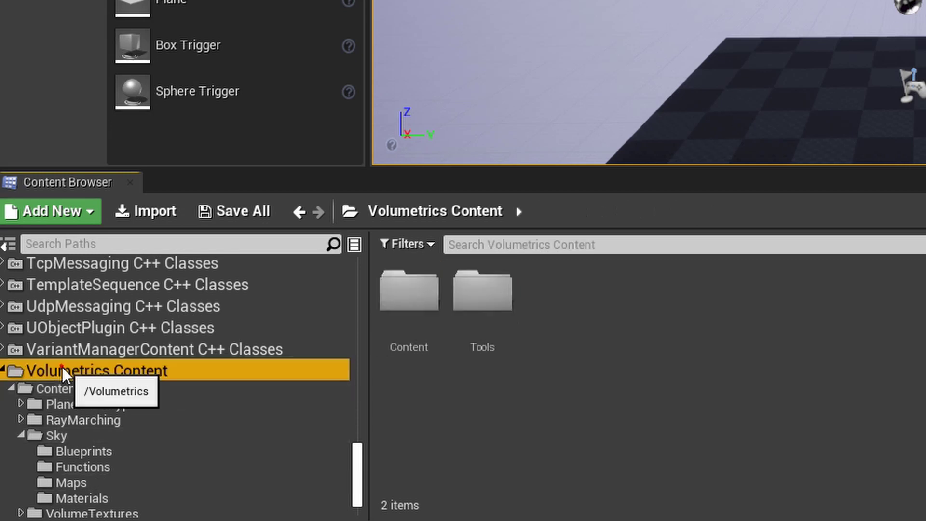
pyautogui.doubleClick(413, 305)
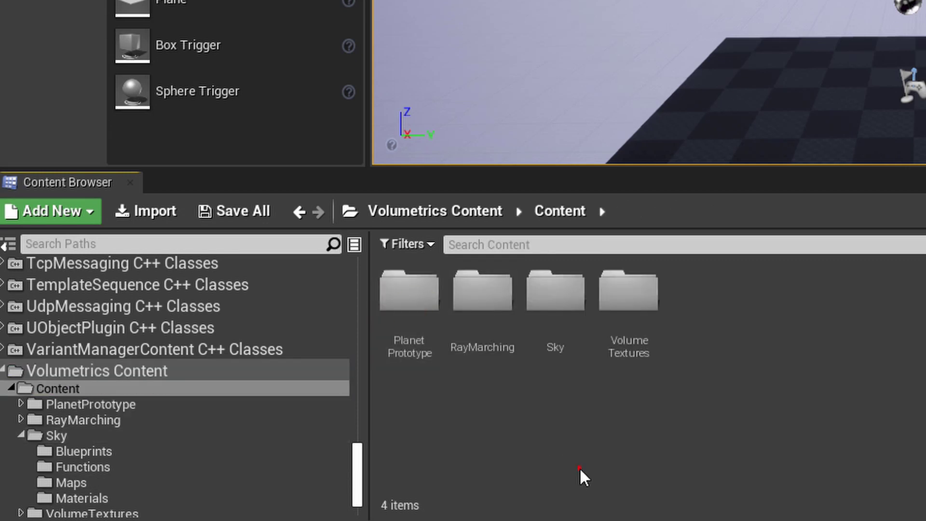
pyautogui.doubleClick(553, 313)
pyautogui.doubleClick(567, 339)
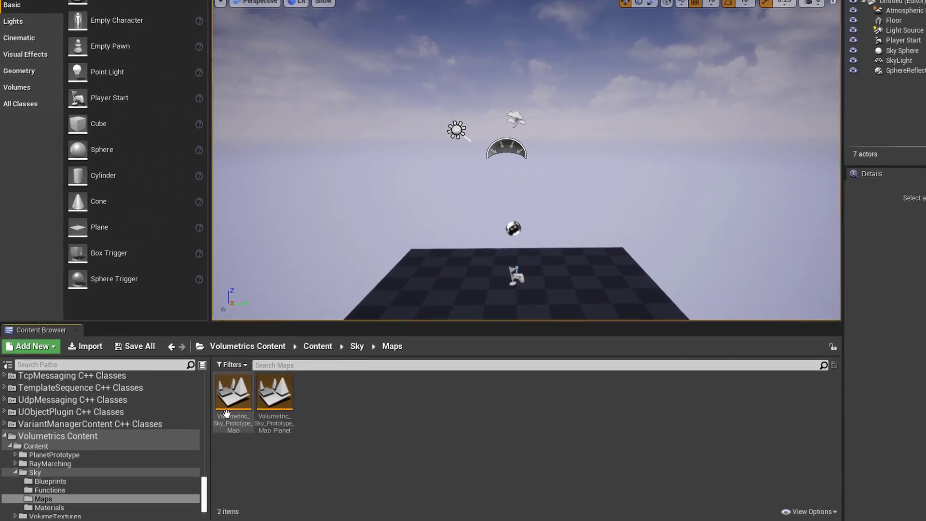
pyautogui.doubleClick(256, 381)
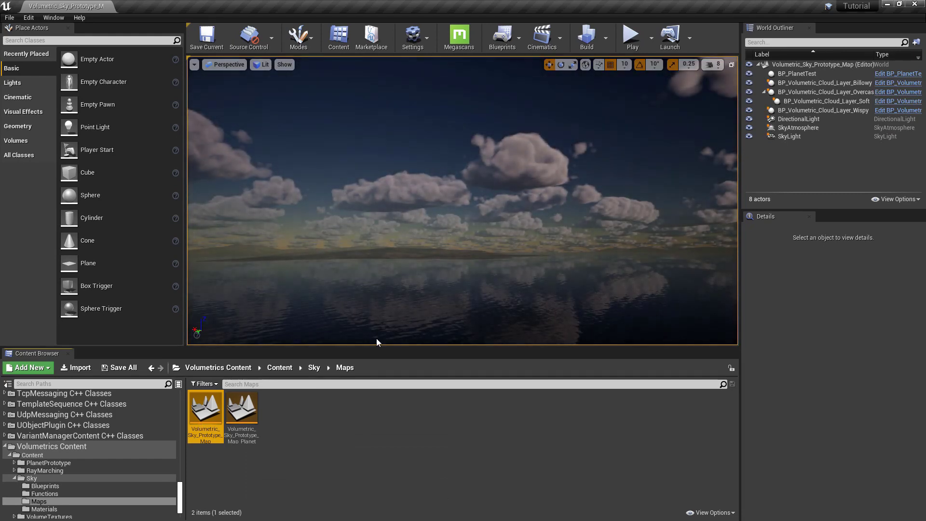
# Turn the view toward the sun over the open water and show the frame-rate readout
pyautogui.moveTo(376, 338); pyautogui.dragTo(434, 337, button='right')
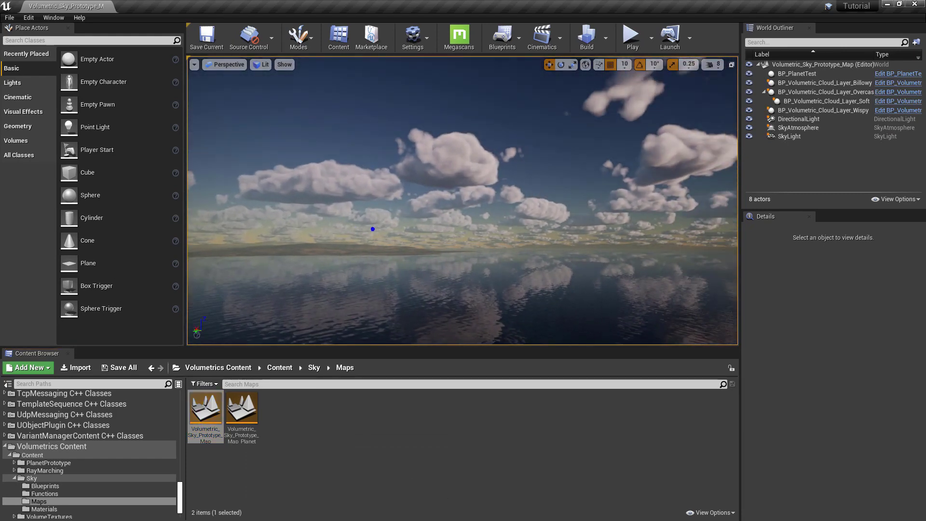
pyautogui.moveTo(434, 217); pyautogui.dragTo(560, 200, button='right')
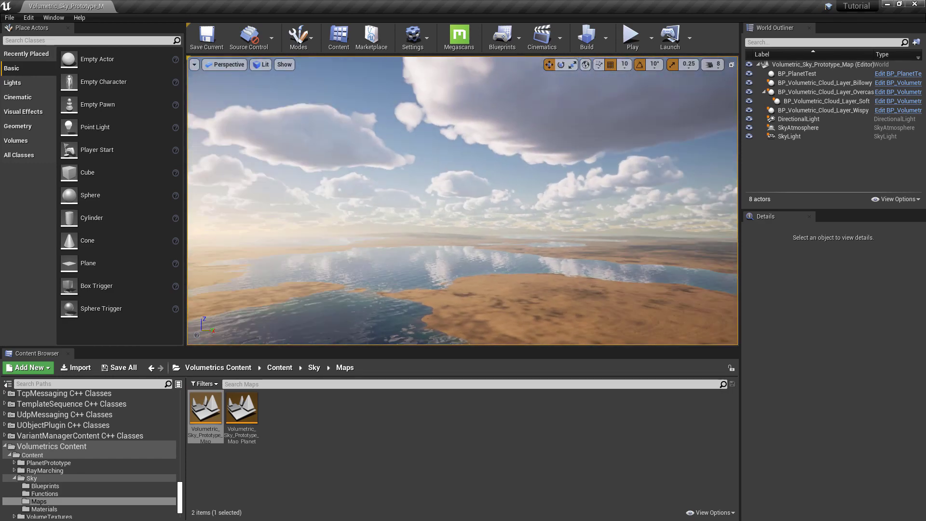
pyautogui.moveTo(372, 229); pyautogui.dragTo(324, 228, button='right')
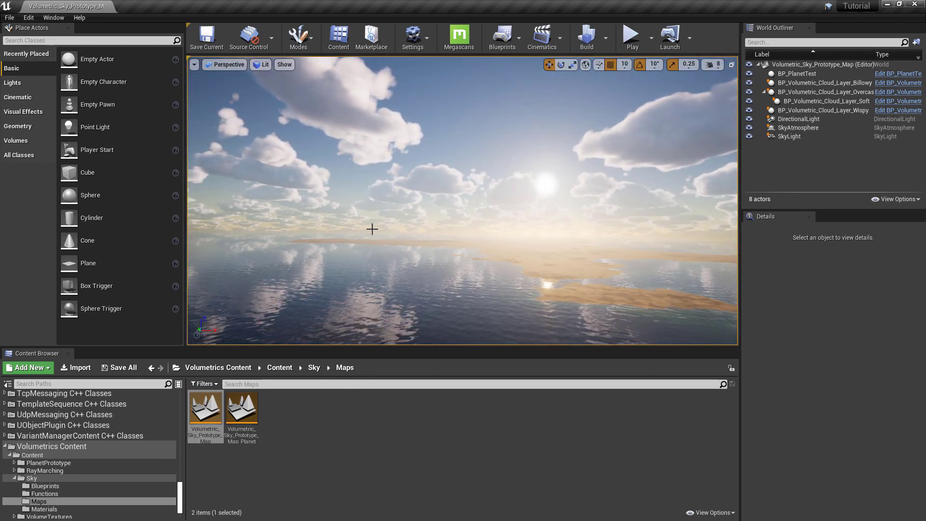
pyautogui.hotkey('ctrl', 'shift', 'h')
pyautogui.moveTo(363, 238); pyautogui.dragTo(392, 238, button='right')
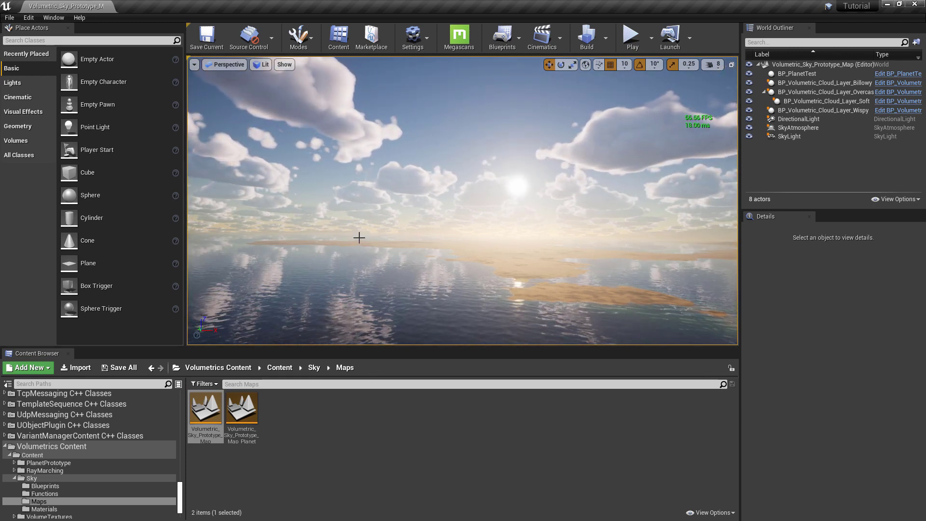
pyautogui.moveTo(362, 242); pyautogui.dragTo(392, 241, button='right')
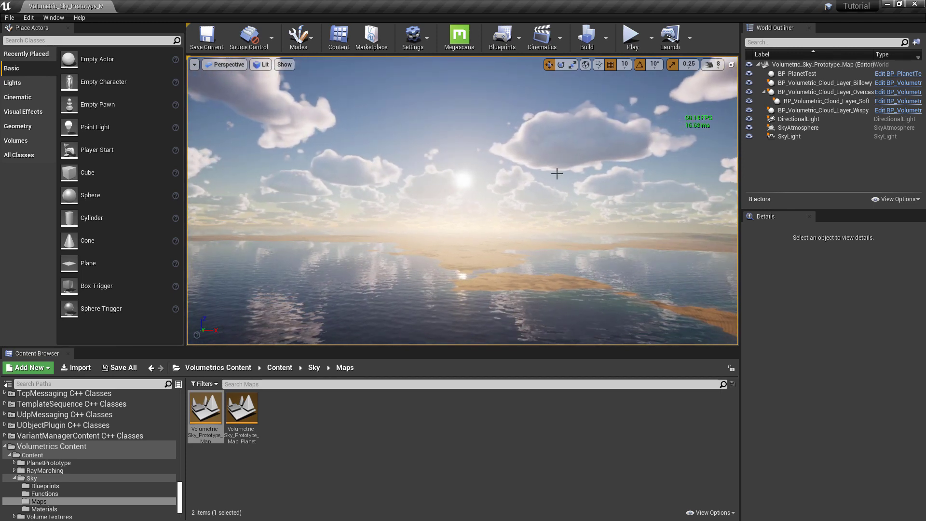
# Rotate the DirectionalLight sun to Y -2.10°, Z 60.91°, just above the horizon, then look up at the clouds
pyautogui.click(789, 121)
pyautogui.press('f')
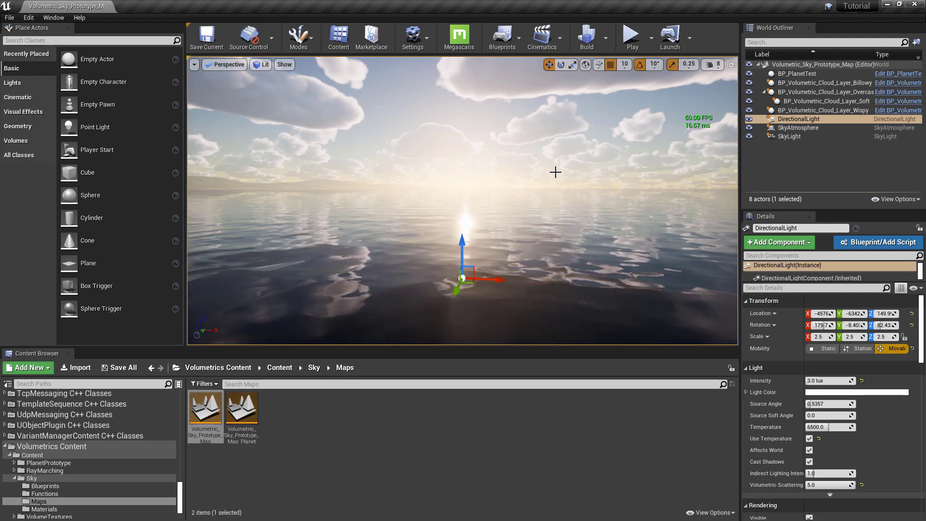
pyautogui.hotkey('ctrl', 'l')
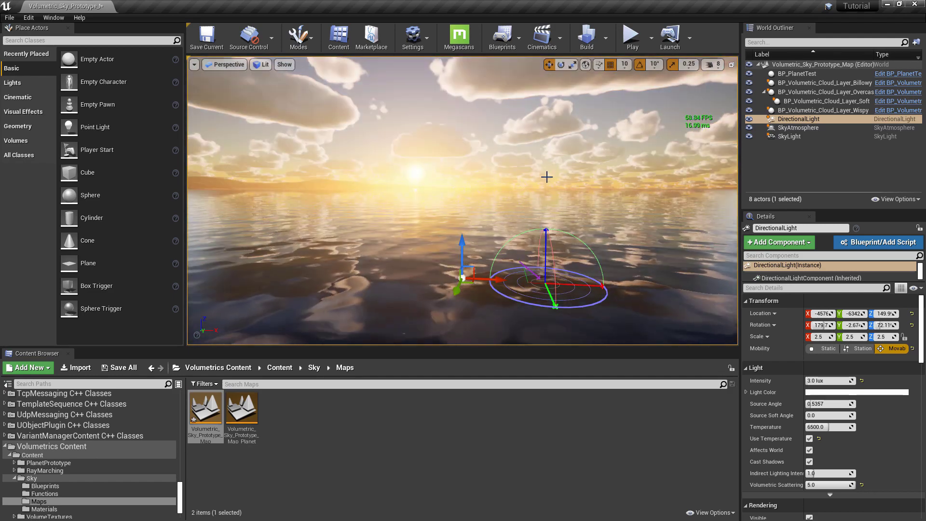
pyautogui.hotkey('ctrl', 'l')
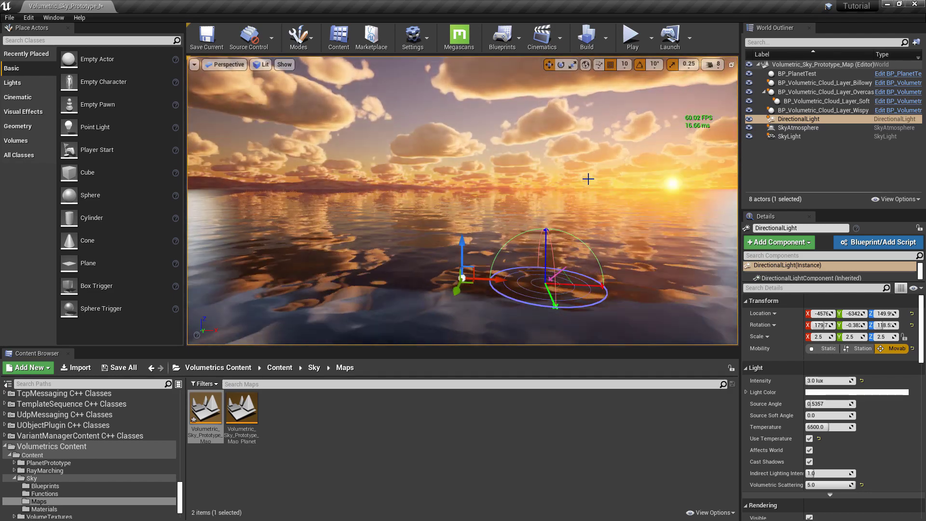
pyautogui.hotkey('ctrl', 'l')
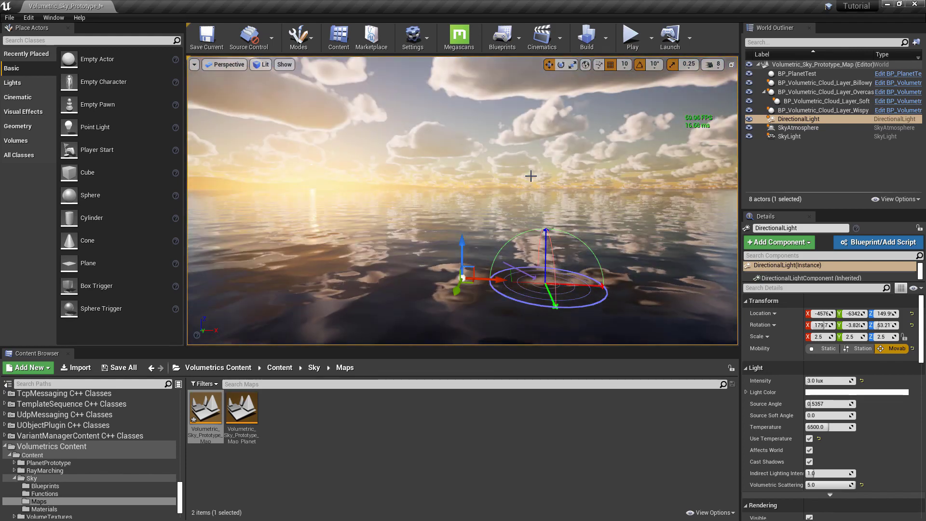
pyautogui.hotkey('ctrl', 'l')
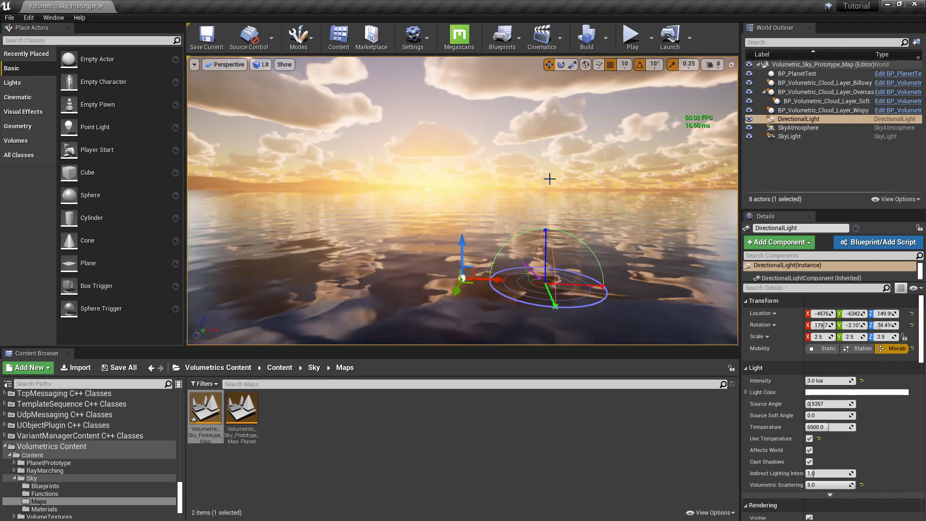
pyautogui.hotkey('ctrl', 'l')
pyautogui.hotkey('ctrl', 'l')
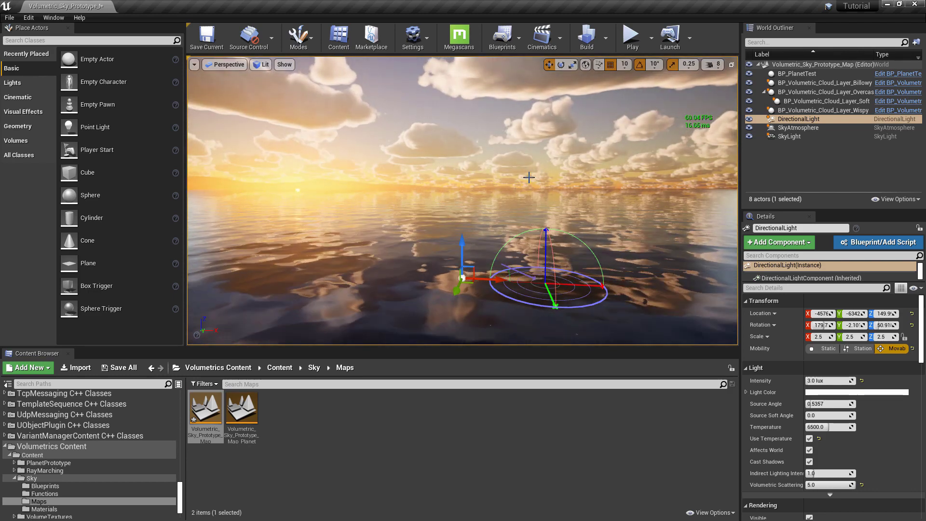
pyautogui.moveTo(383, 117); pyautogui.dragTo(384, 77, button='right')
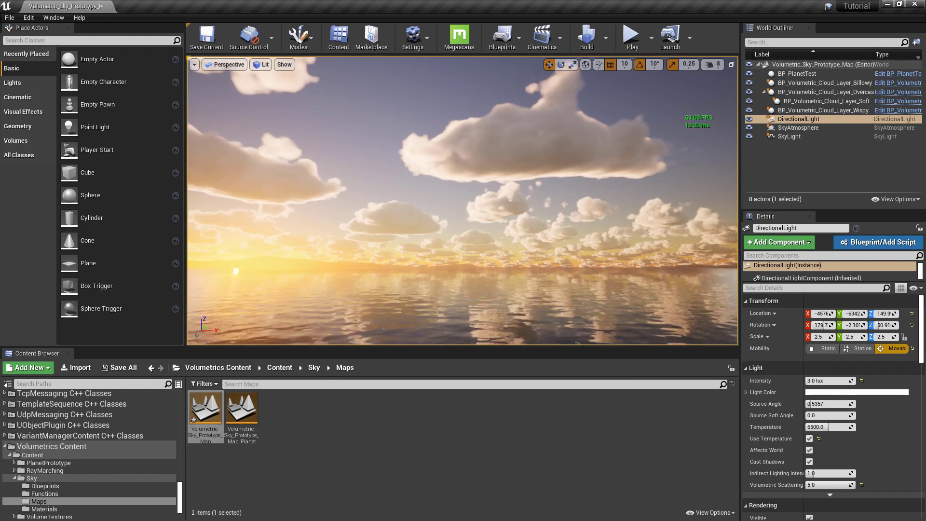
pyautogui.click(818, 83)
# Select all eight sky map actors in the World Outliner and scroll the folder tree up to Content
pyautogui.moveTo(512, 276); pyautogui.dragTo(526, 276, button='right')
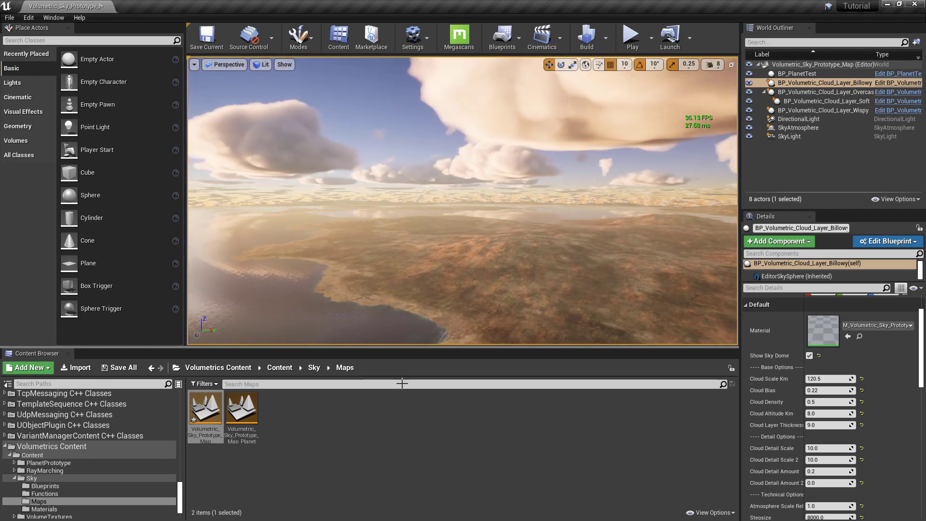
pyautogui.click(207, 451)
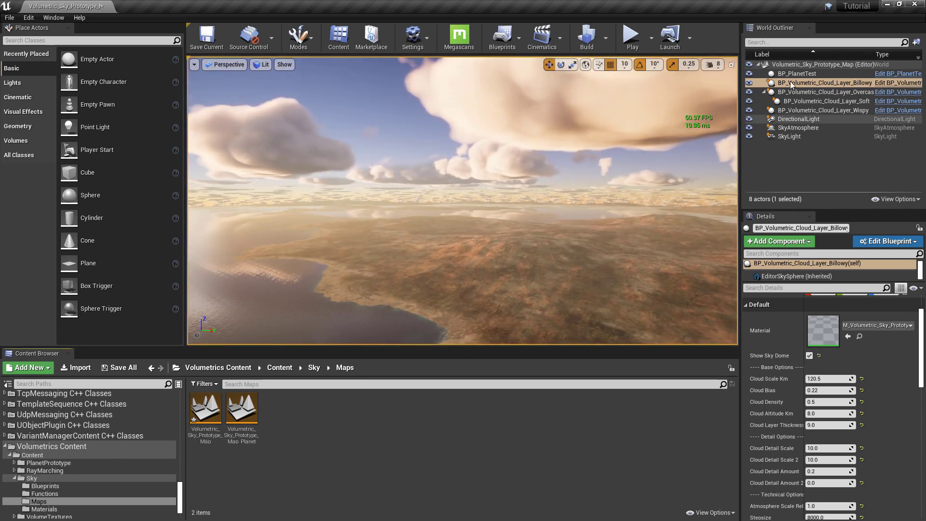
pyautogui.click(820, 64)
pyautogui.keyDown('shift'); pyautogui.click(791, 136); pyautogui.keyUp('shift')
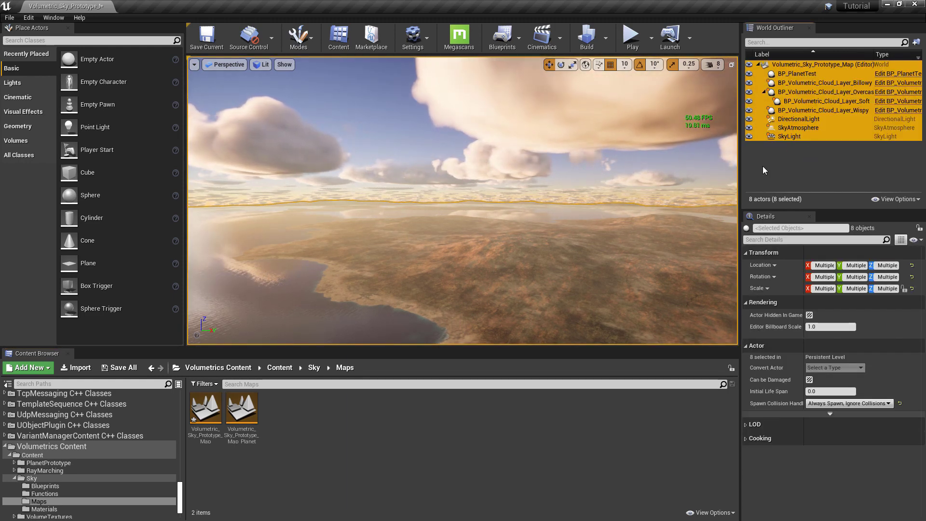
pyautogui.scroll(3, 57, 427)
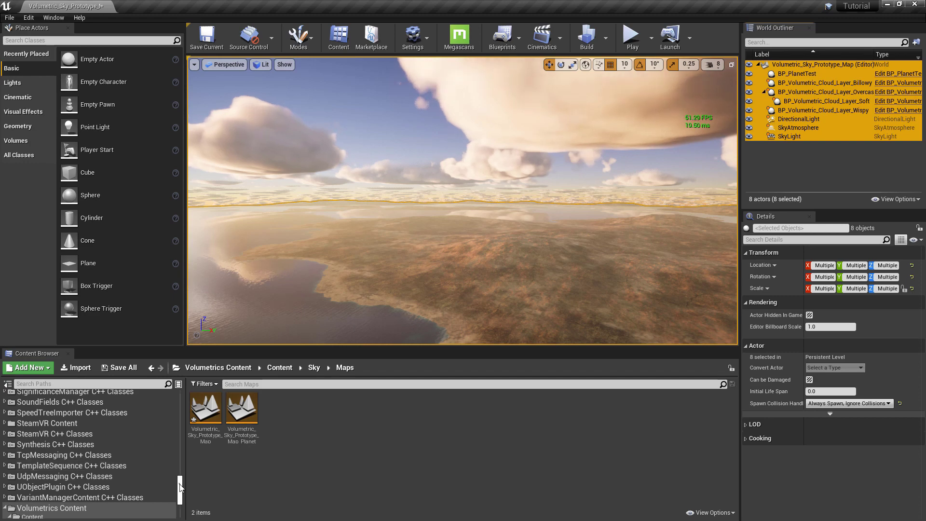
pyautogui.moveTo(179, 487); pyautogui.dragTo(179, 405)
# Open the project's level map from Content without saving the sky map
pyautogui.click(93, 395)
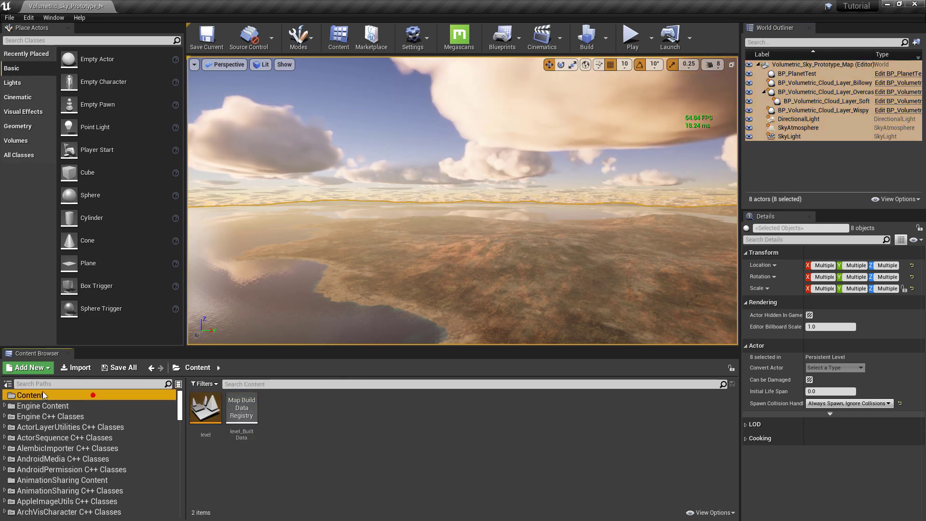
pyautogui.doubleClick(206, 408)
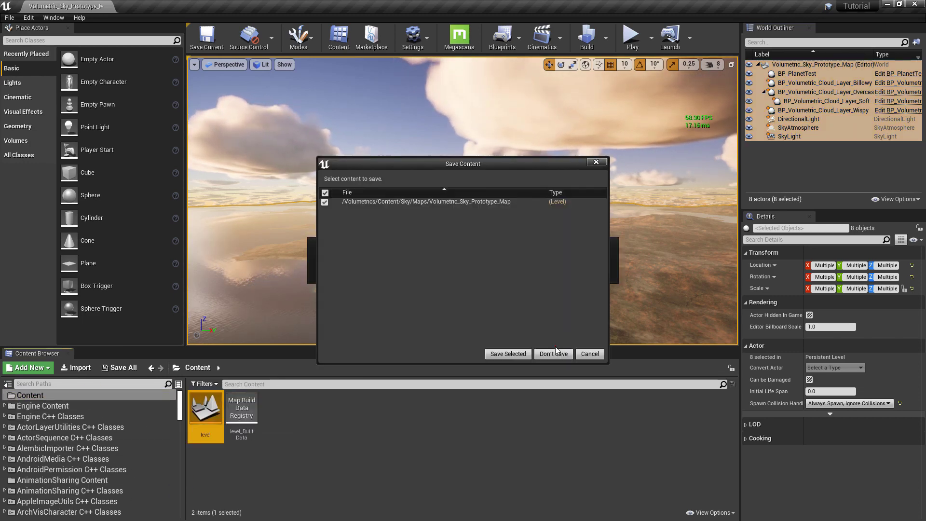
pyautogui.click(555, 352)
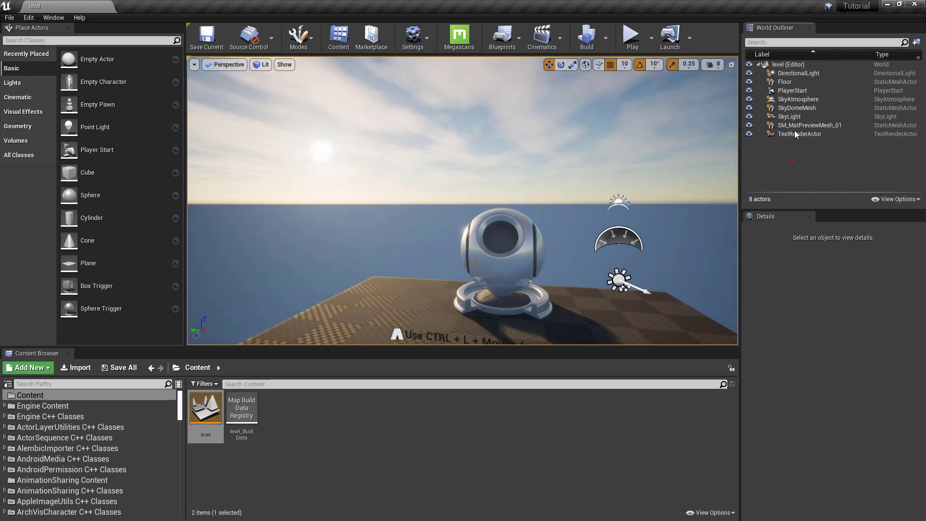
# Delete all the level's original actors, including the SkyLight, and paste in the copied sky actors
pyautogui.click(795, 73)
pyautogui.keyDown('shift'); pyautogui.click(805, 133); pyautogui.keyUp('shift')
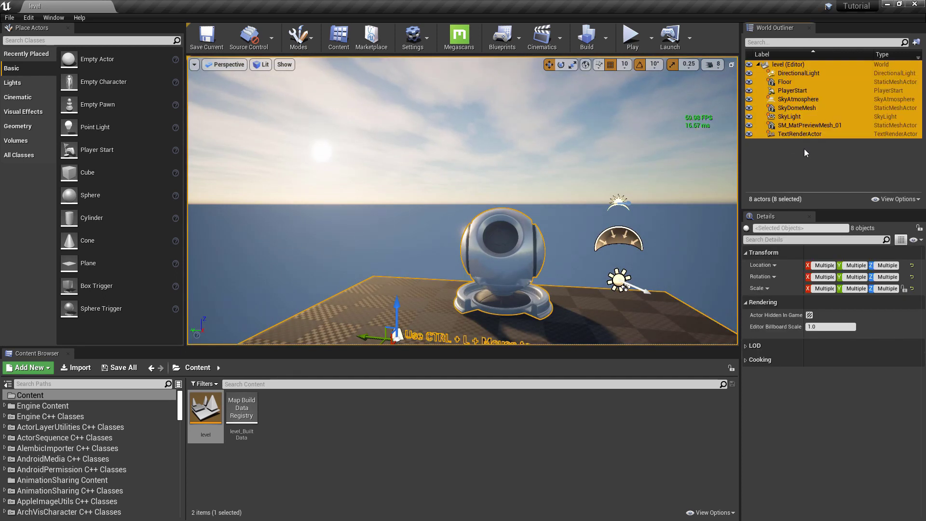
pyautogui.press('Delete')
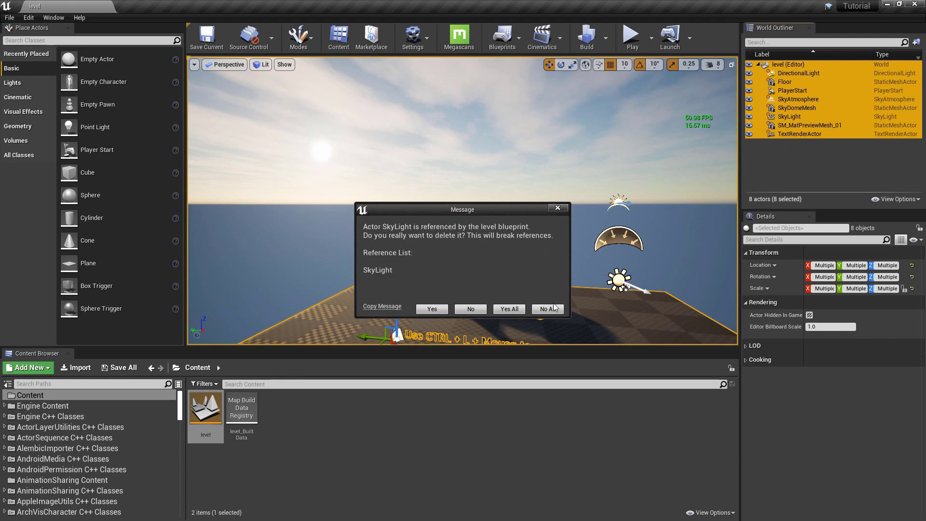
pyautogui.click(470, 309)
pyautogui.click(849, 141)
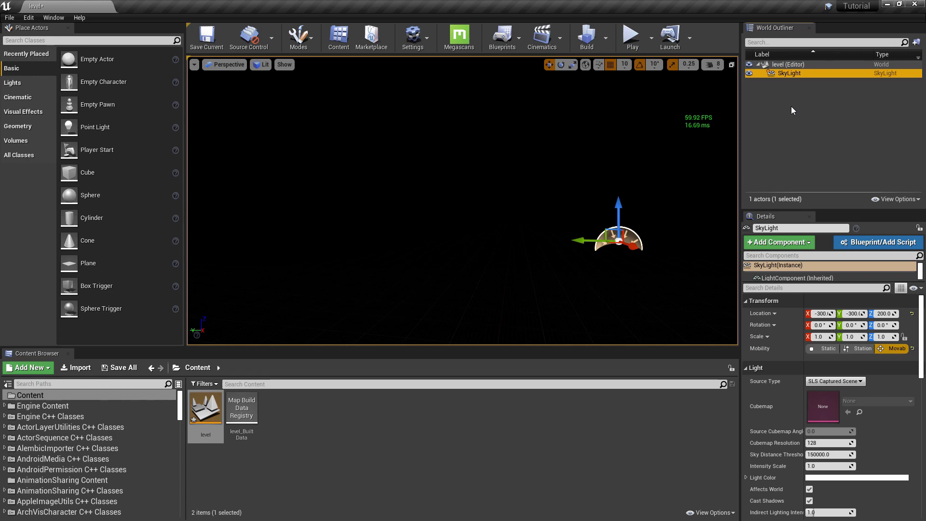
pyautogui.press('Delete')
pyautogui.click(507, 310)
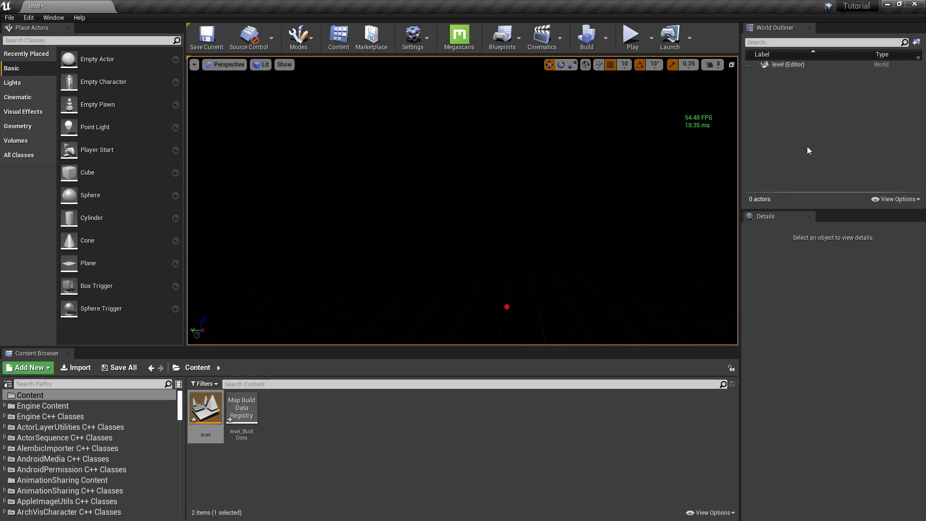
pyautogui.hotkey('ctrl', 'v')
# Clear the actor selection and save the current level with File > Save Current
pyautogui.click(806, 148)
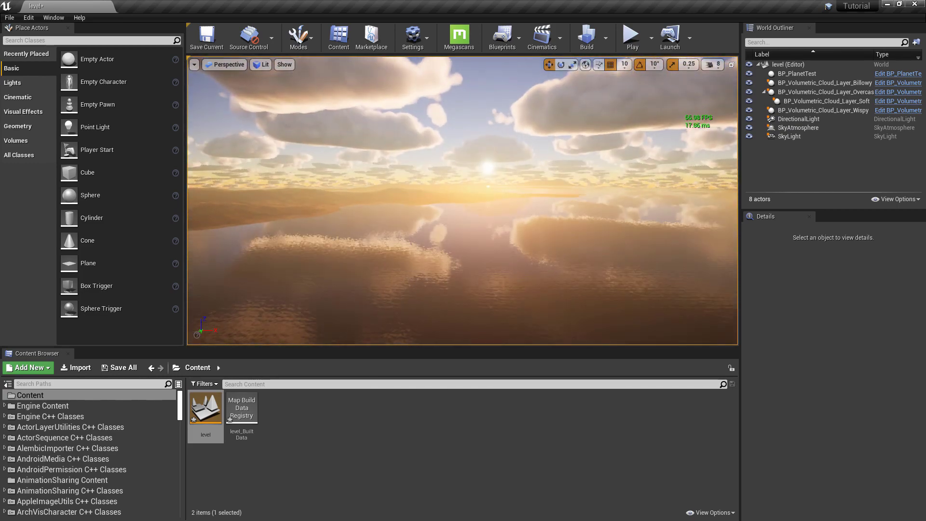
pyautogui.click(9, 18)
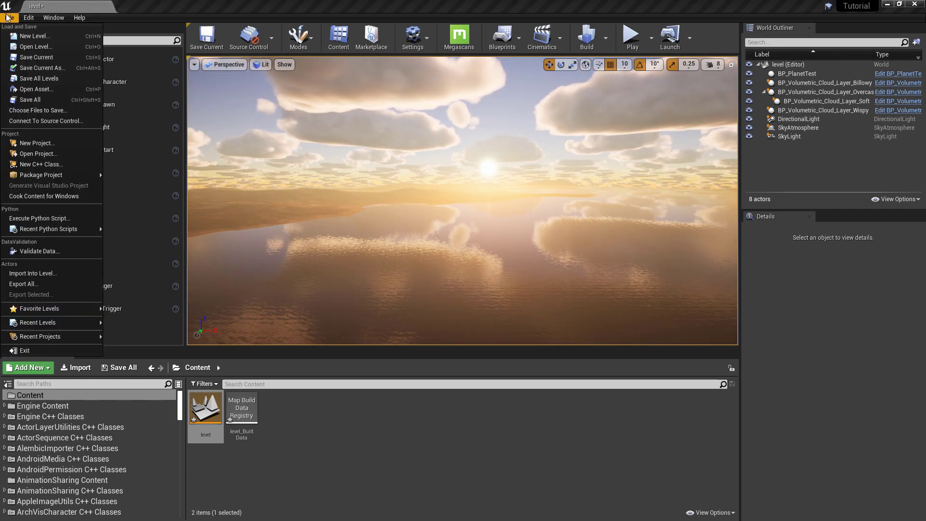
pyautogui.click(35, 103)
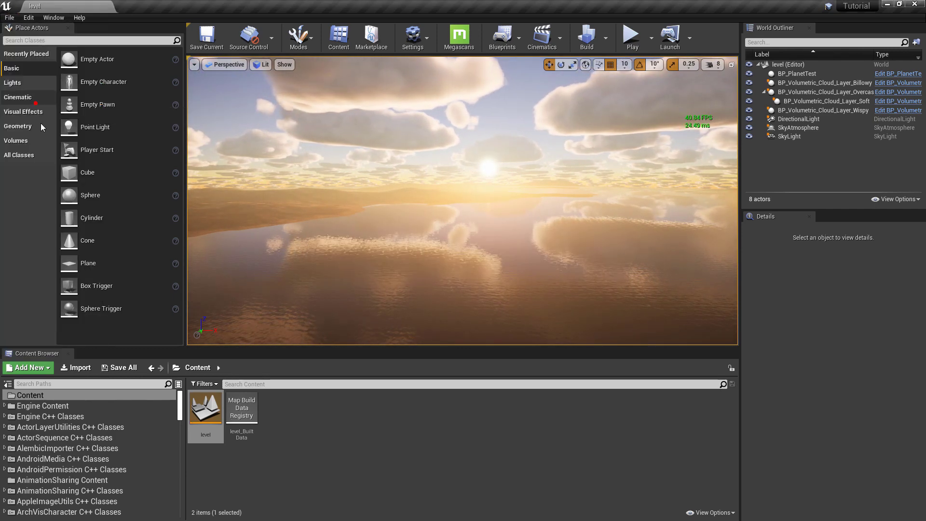
# Hide the Content Browser folder tree and look around the sunset clouds
pyautogui.click(178, 384)
pyautogui.click(179, 384)
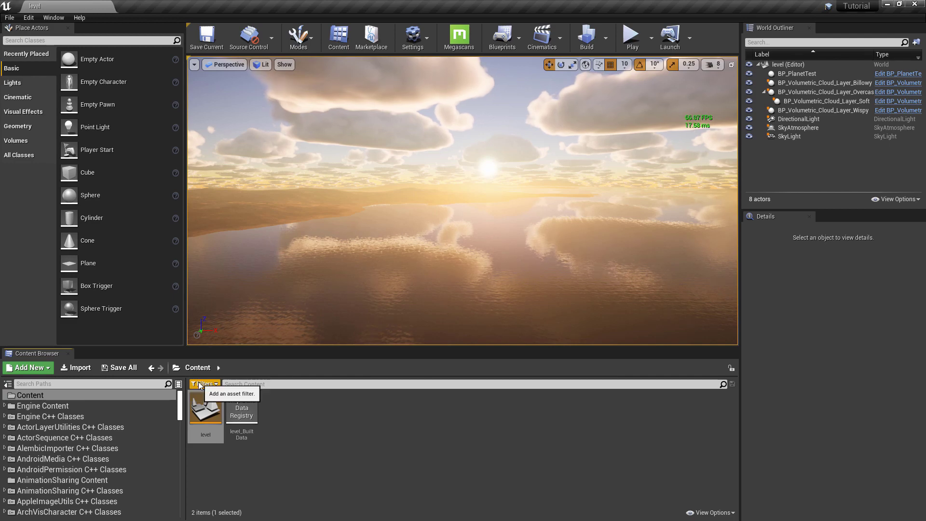
pyautogui.click(8, 384)
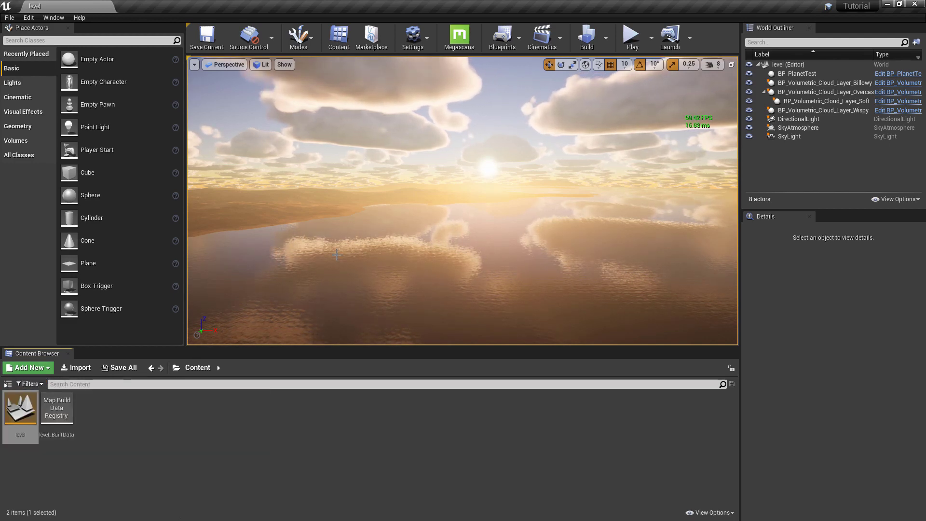
pyautogui.moveTo(337, 255); pyautogui.dragTo(377, 254, button='right')
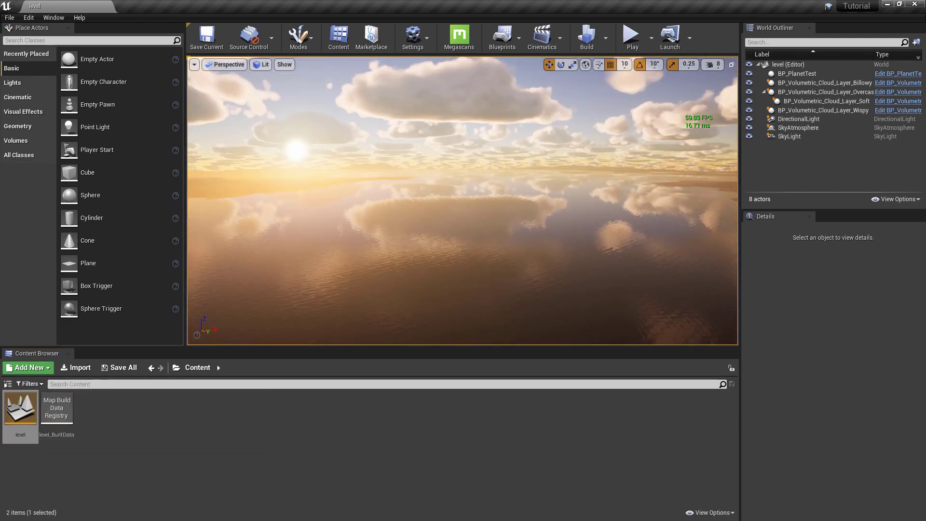
pyautogui.moveTo(356, 223)
pyautogui.mouseDown(button='right')
pyautogui.moveTo(337, 224)
pyautogui.moveTo(376, 223)
pyautogui.mouseUp(button='right')
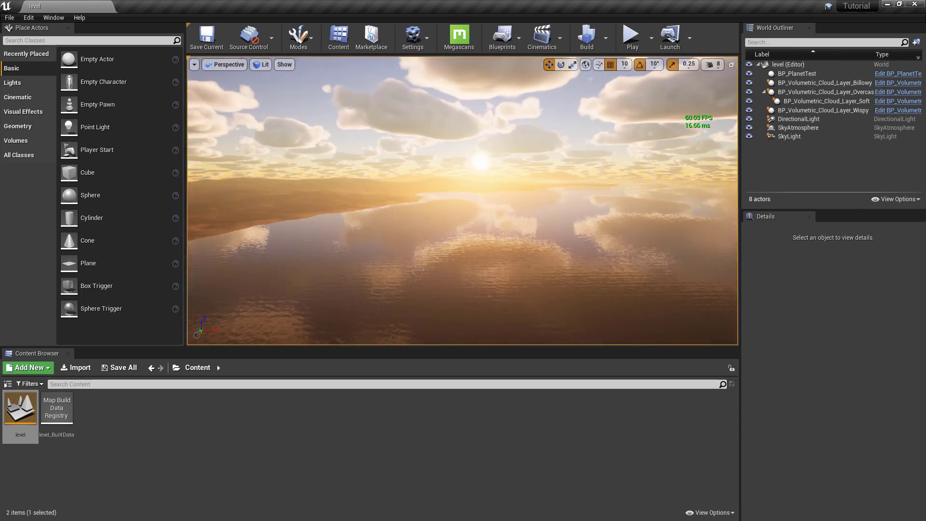
# Raise the DirectionalLight's intensity from 3.0 to 10.0 lux
pyautogui.click(808, 121)
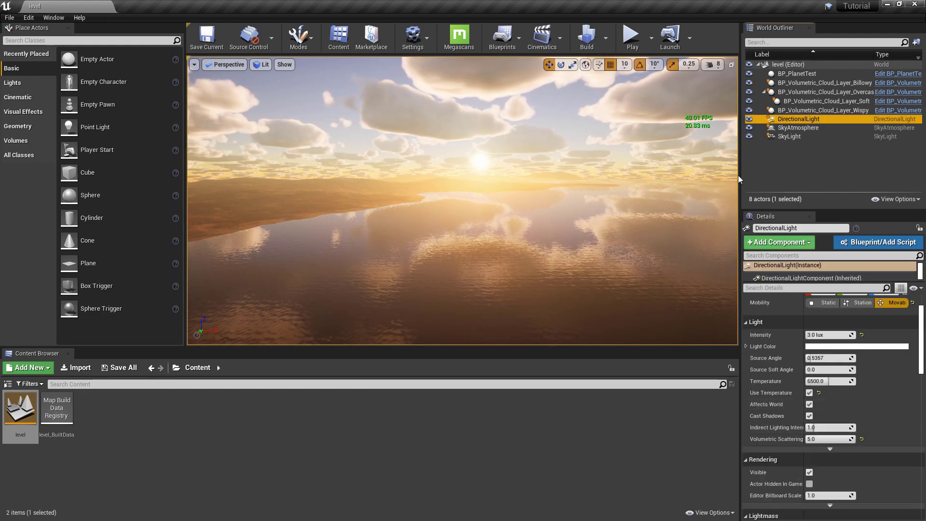
pyautogui.click(825, 335)
pyautogui.write('10')
pyautogui.press('Return')
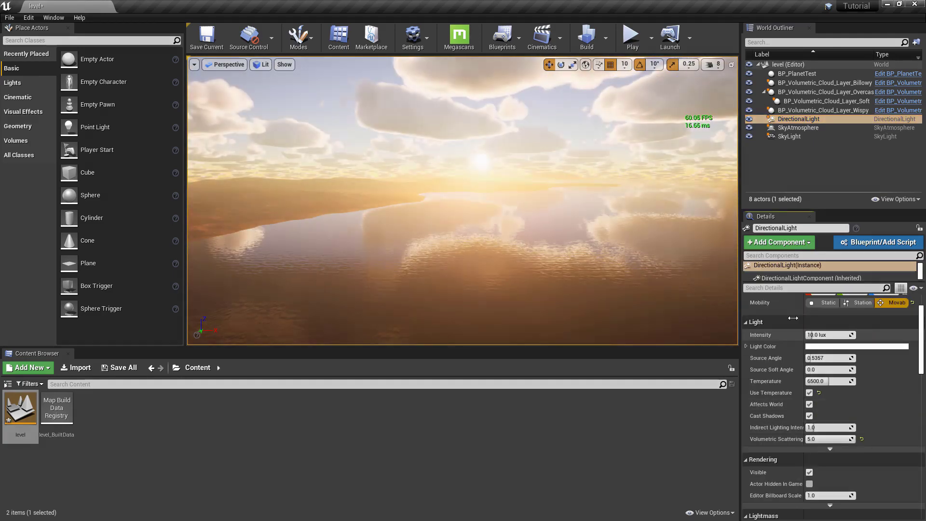